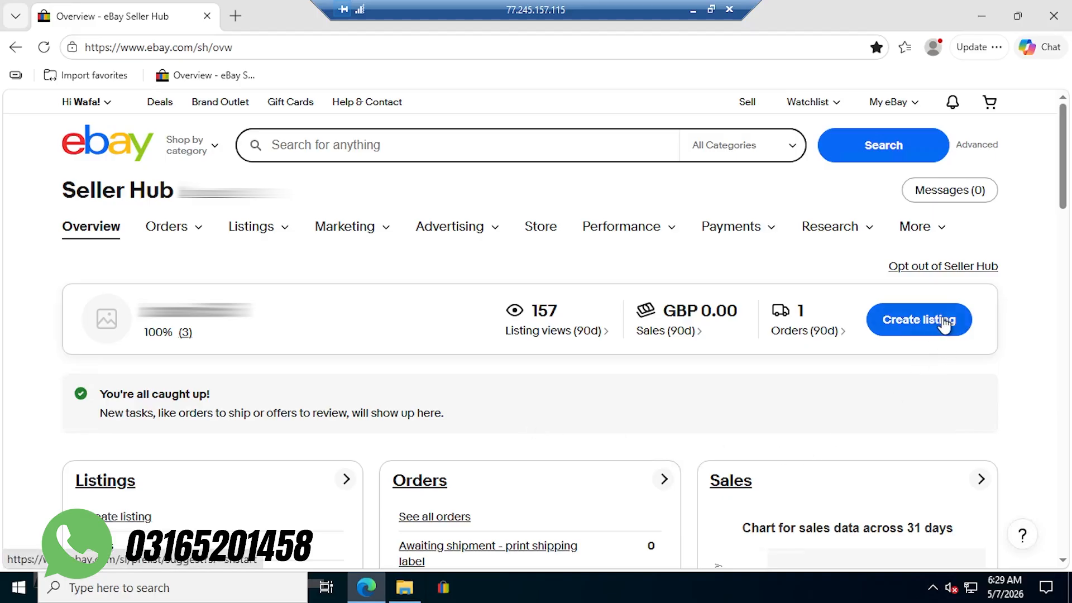
Start creating a new listing from the Seller Hub overview.
left_click(261, 226)
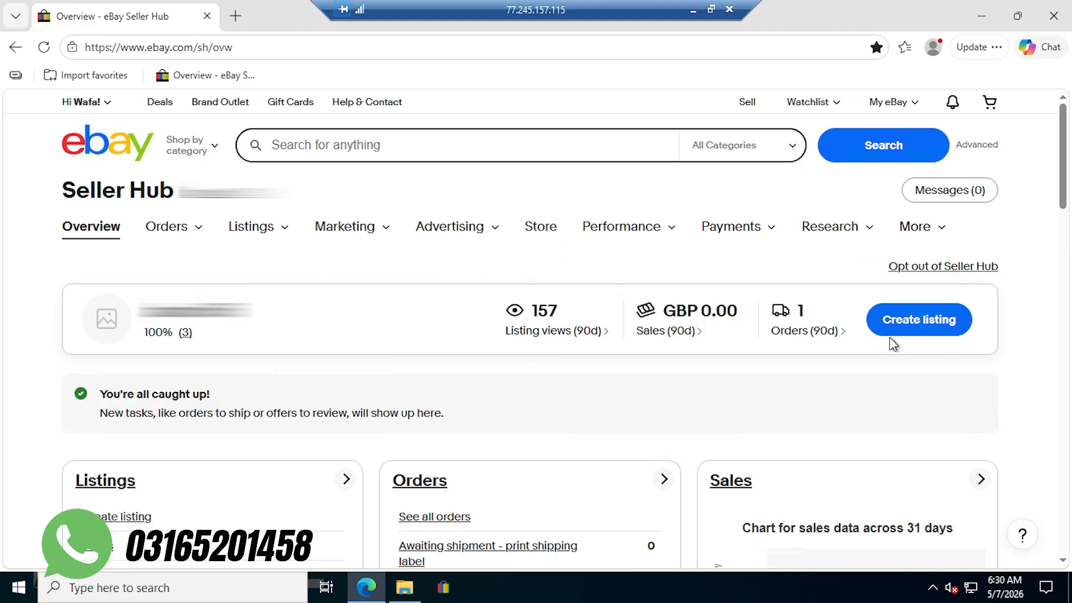
left_click(927, 326)
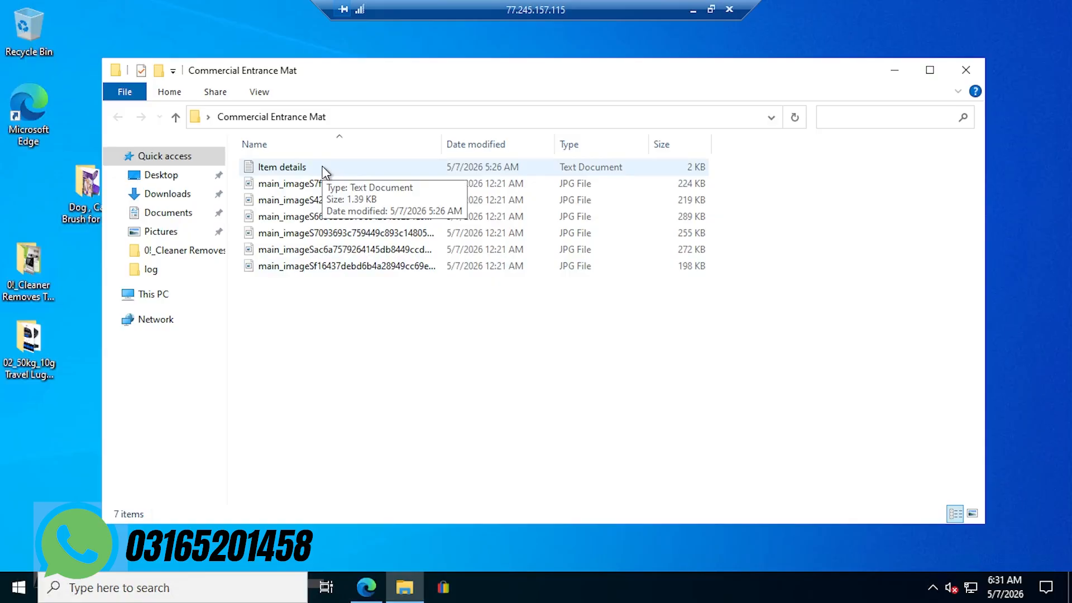
Open the Item details text file in the Commercial Entrance Mat folder and copy the product title without its "Title:" label.
double_click(323, 166)
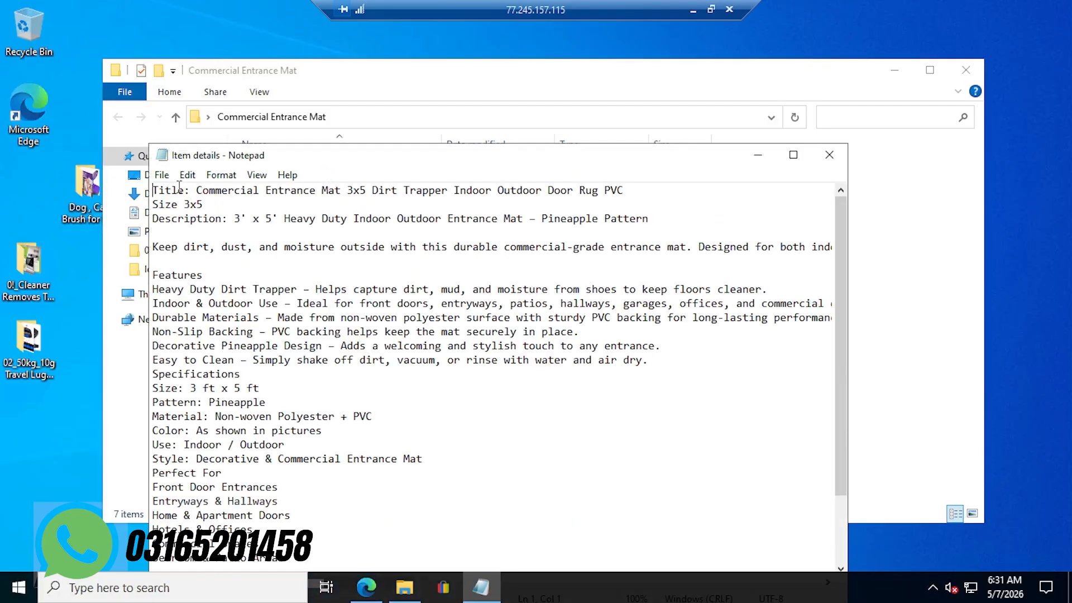
left_click_drag(191, 191, 157, 193)
left_click(210, 192)
left_click_drag(195, 192, 625, 190)
key("ctrl+c")
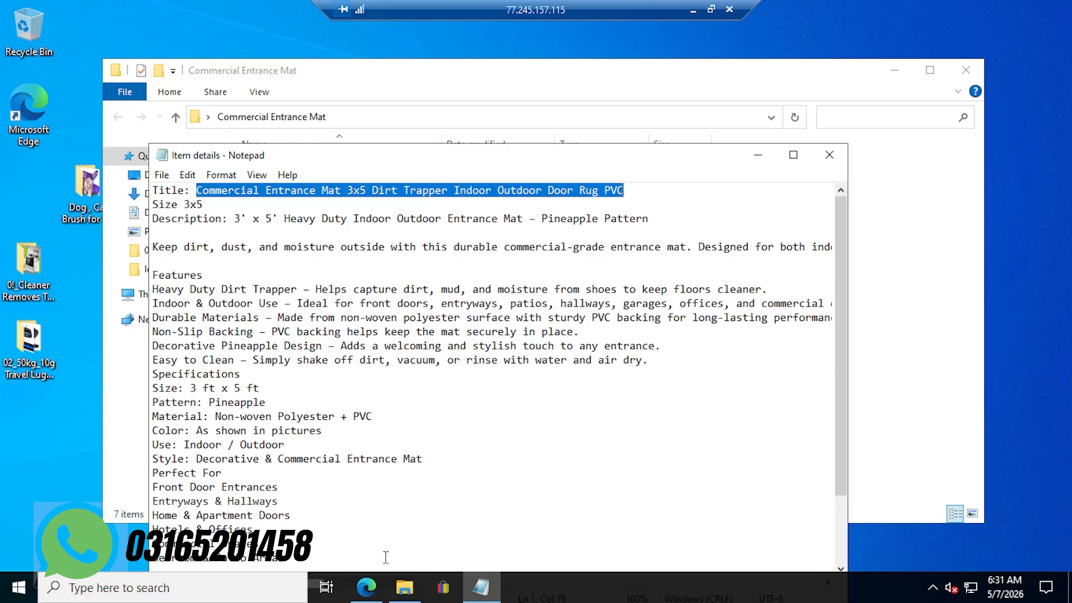
In Edge, search with the copied title "Commercial Entrance Mat 3x5 Dirt Trapper Indoor Outdoor Door Rug PVC" and continue to the listing with condition New with tags.
left_click(368, 589)
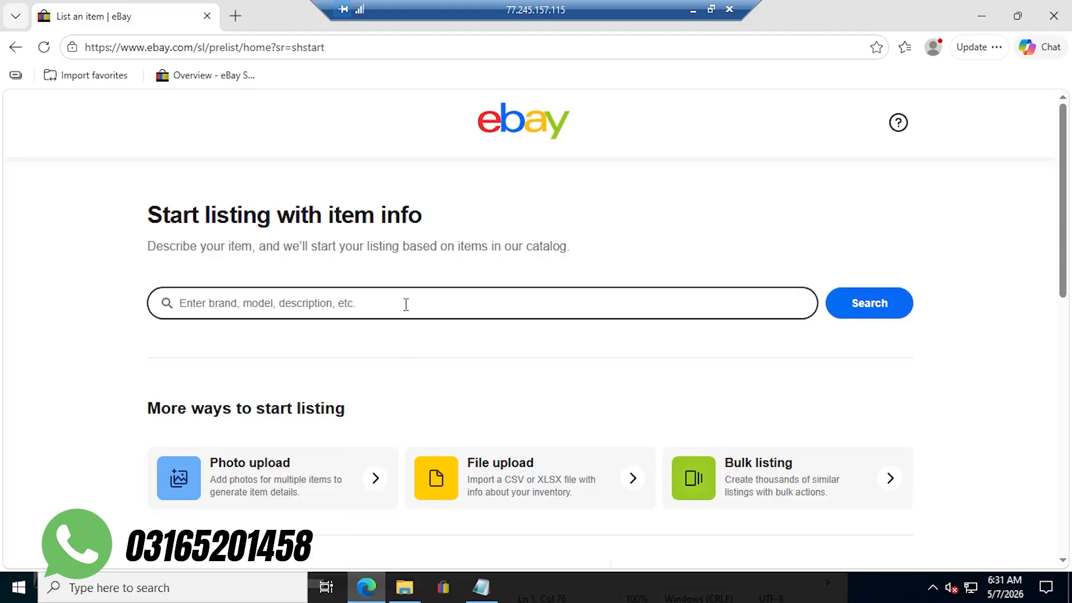
key("ctrl+v")
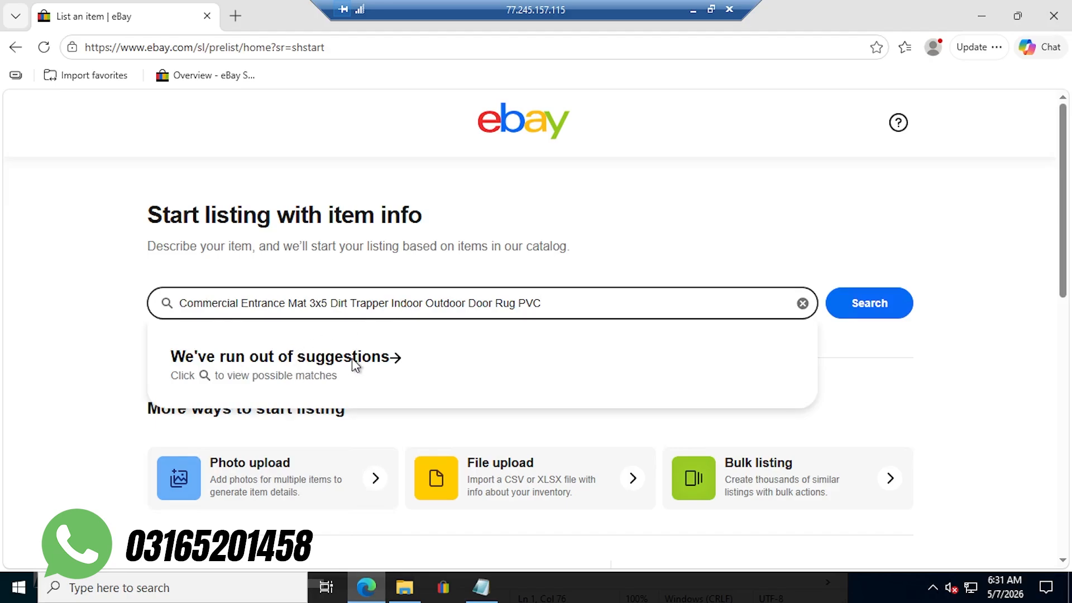
left_click(867, 310)
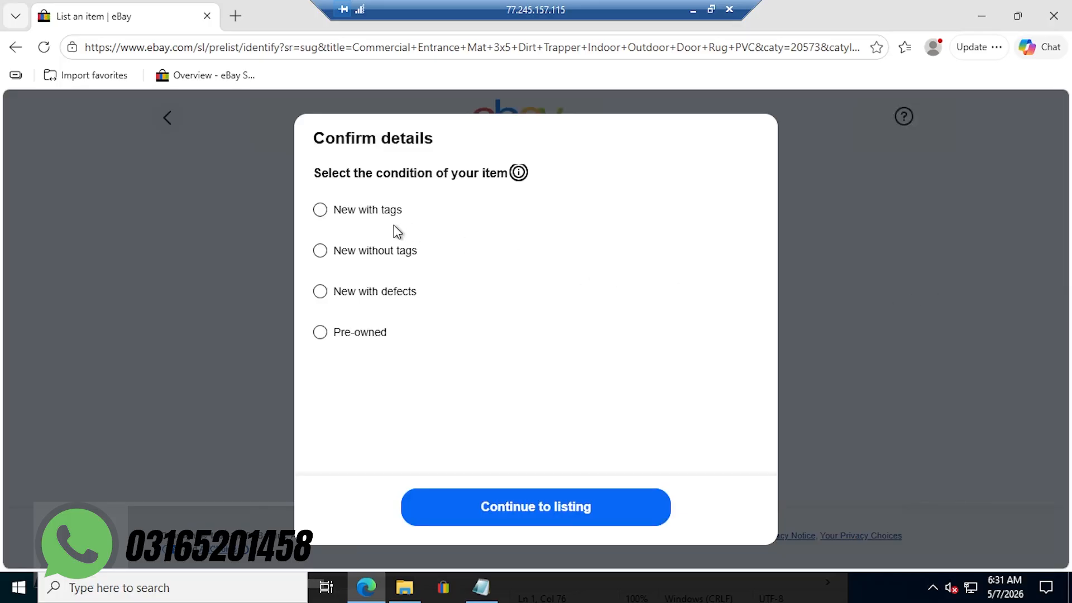
left_click(352, 216)
left_click(504, 512)
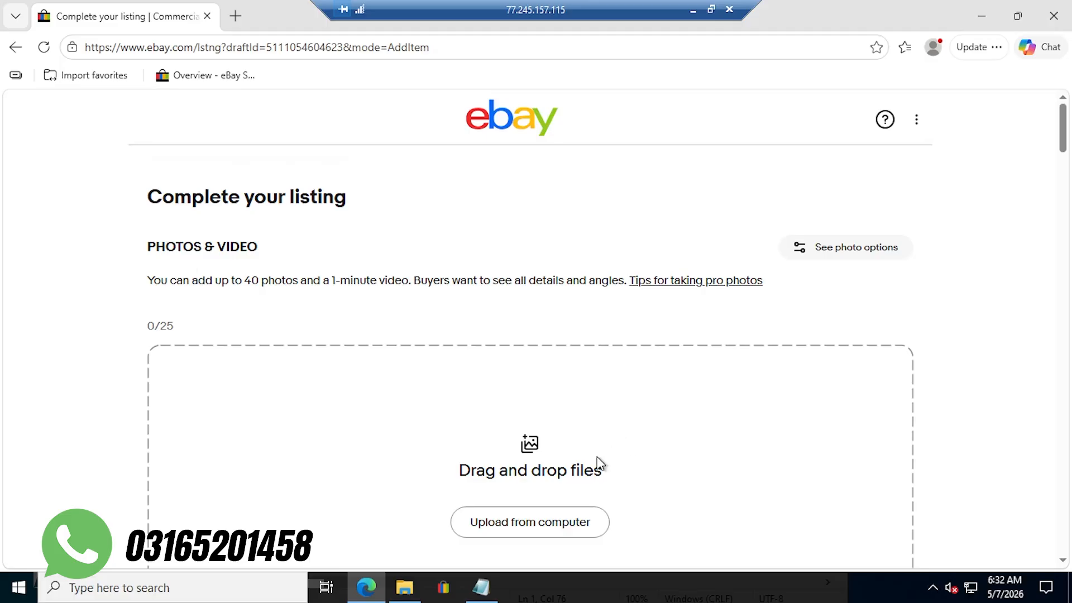
Upload all six JPG images from the Commercial Entrance Mat folder as listing photos.
left_click(538, 527)
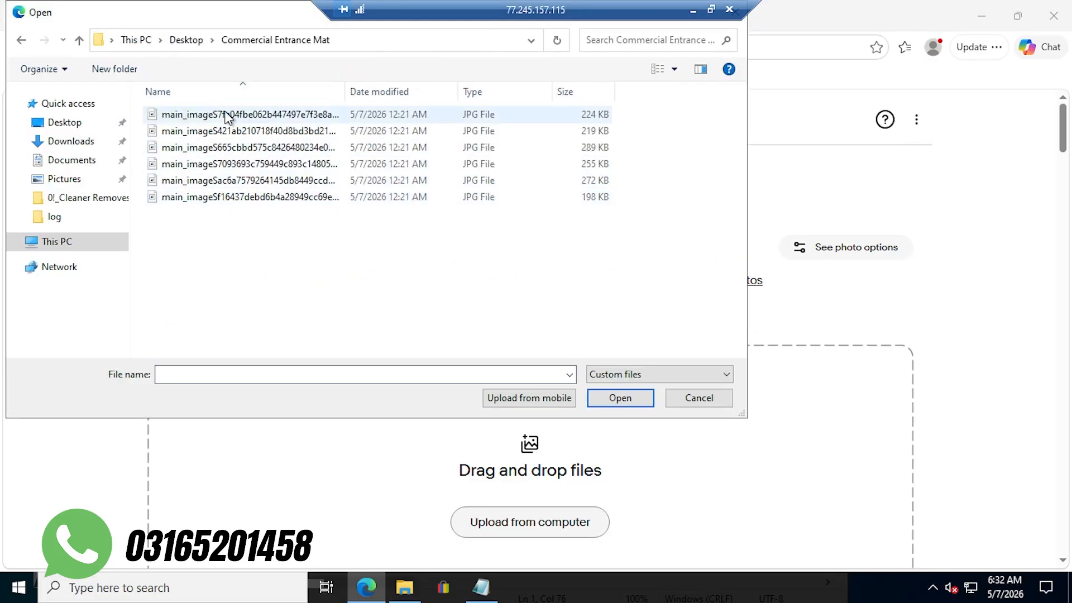
left_click_drag(323, 249, 285, 102)
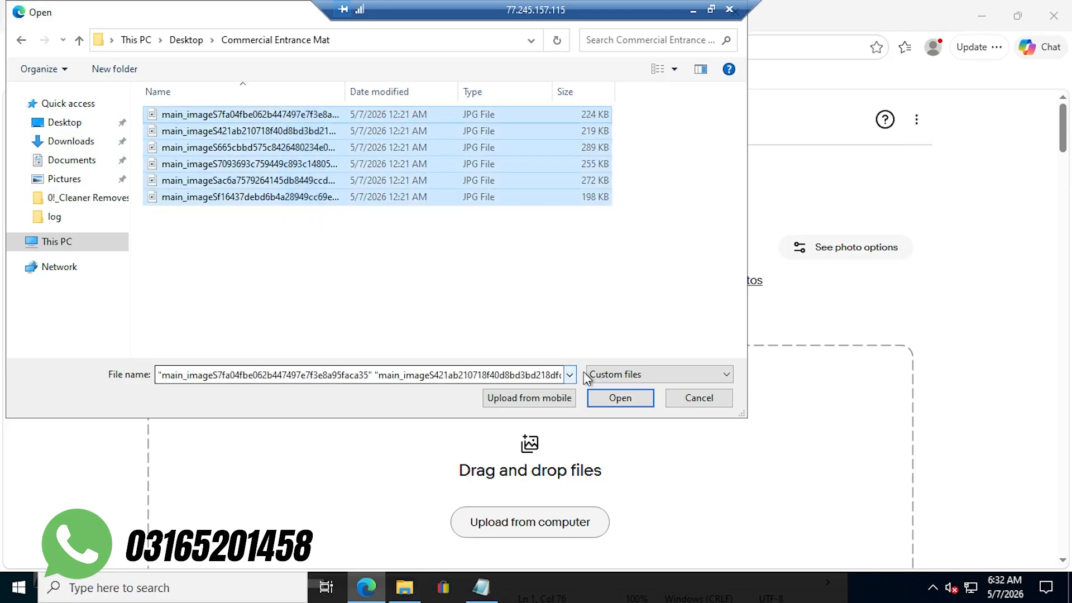
left_click(622, 397)
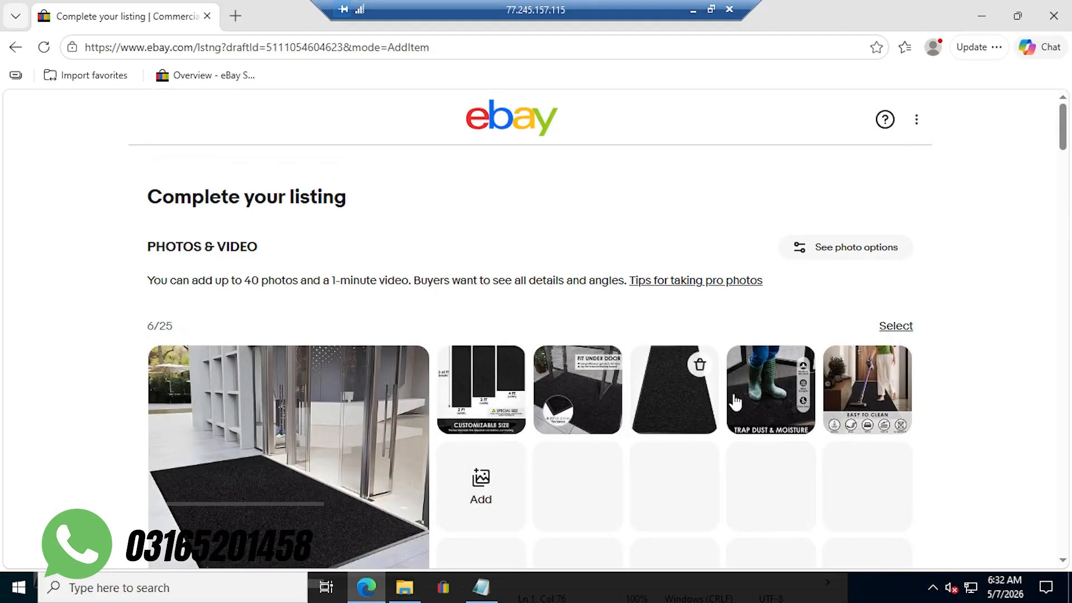
Rearrange the photos following the main one: easy to clean, trap dust and moisture, fit under door, plain mat, customizable size.
scroll(791, 246, "down", 2)
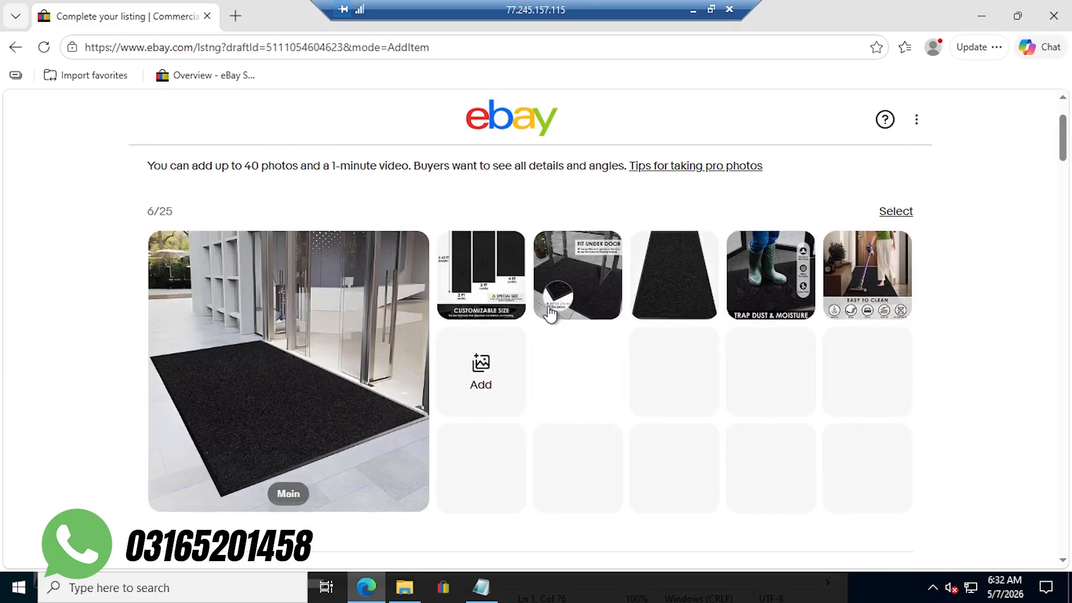
left_click_drag(572, 288, 485, 279)
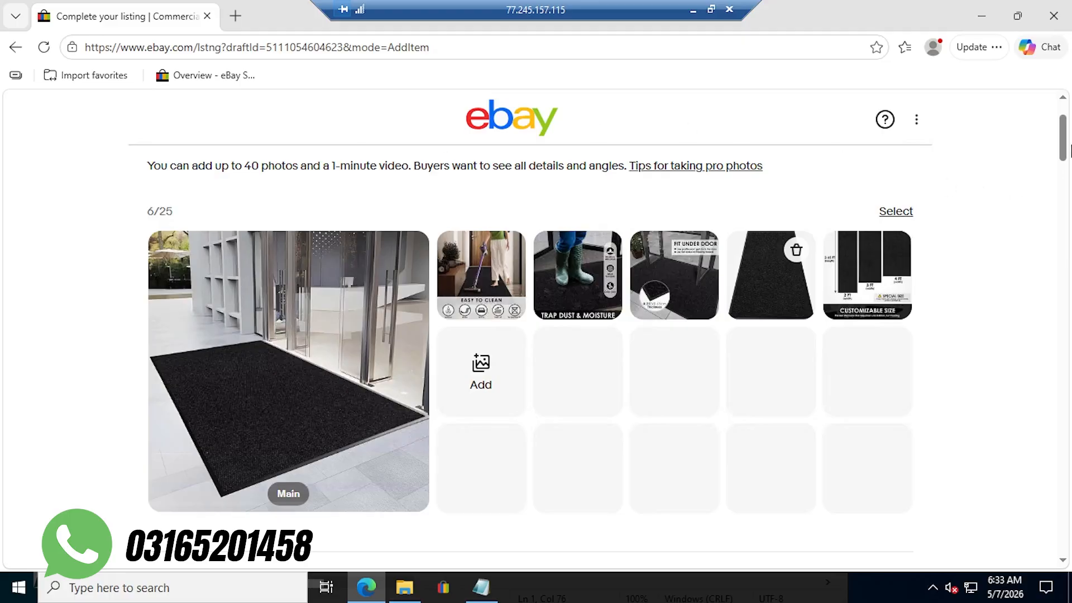
Apply all suggested item specifics: Material PVC, Color Black, Personalize No, Personalized No, Pile Height Low and Shape Rectangle.
left_click_drag(1067, 143, 1067, 163)
scroll(1068, 162, "down", 2)
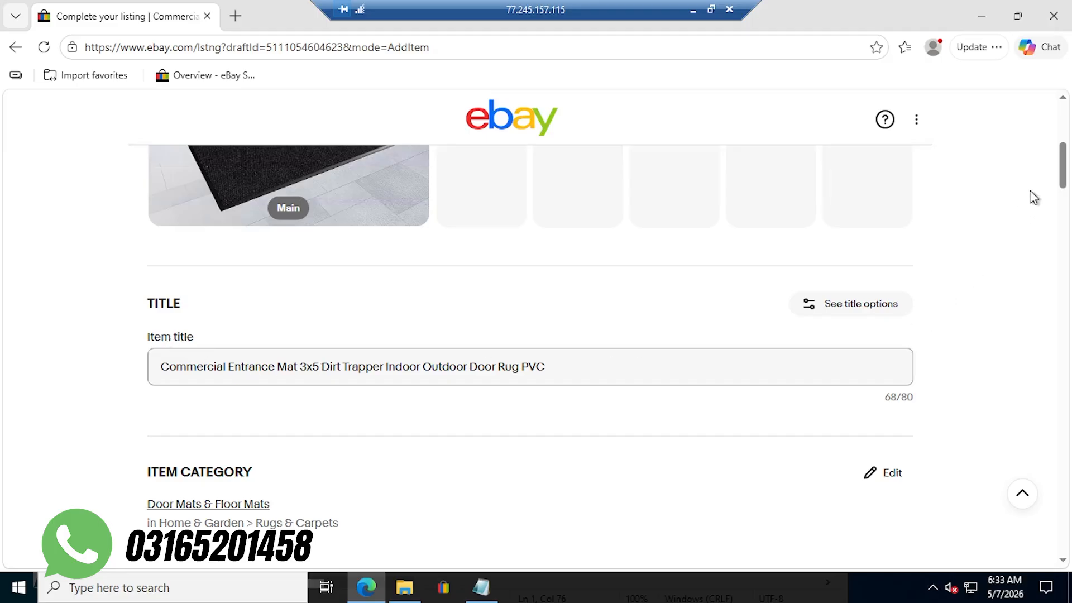
scroll(1064, 178, "down", 1)
scroll(1064, 185, "down", 2)
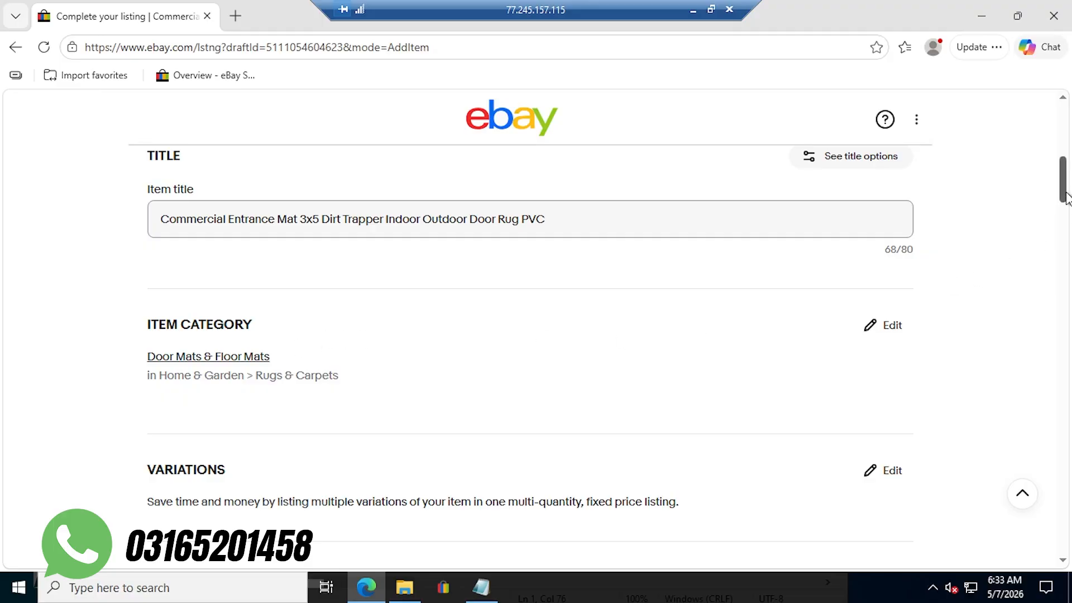
scroll(1065, 196, "down", 4)
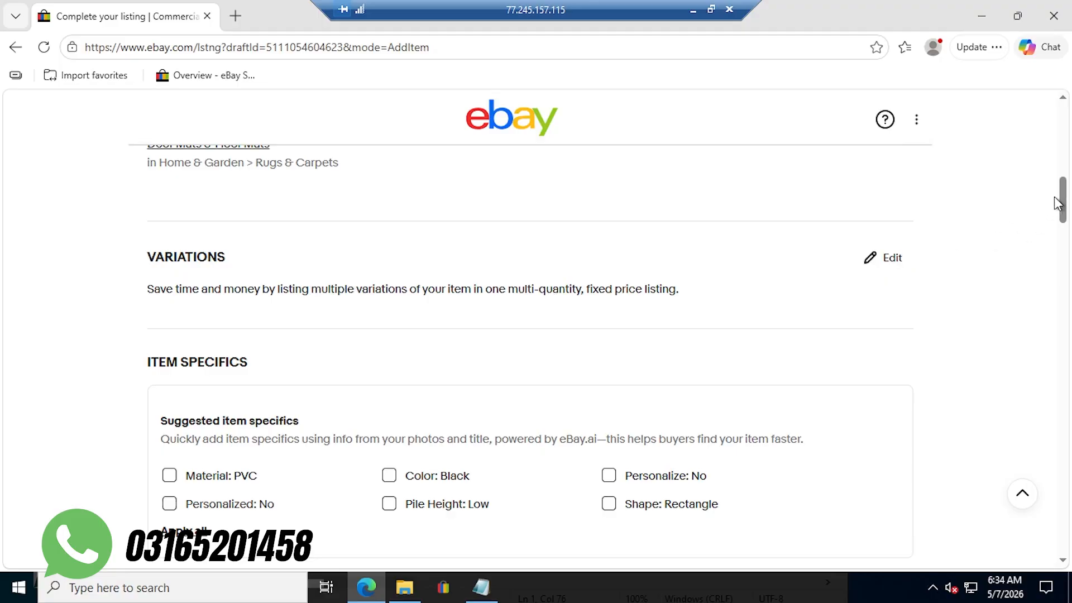
scroll(1062, 202, "down", 4)
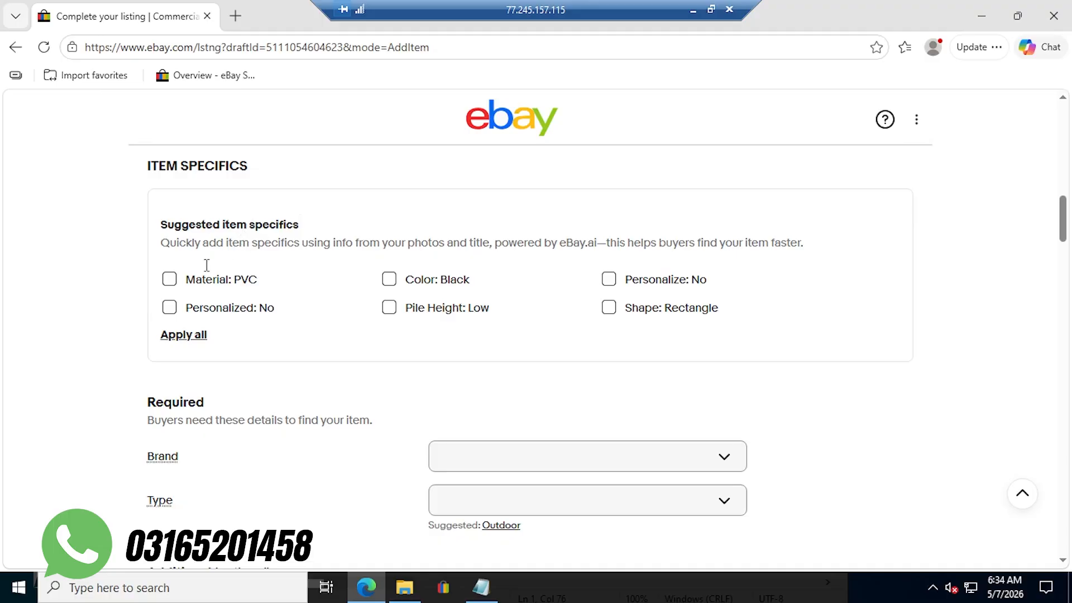
left_click(169, 282)
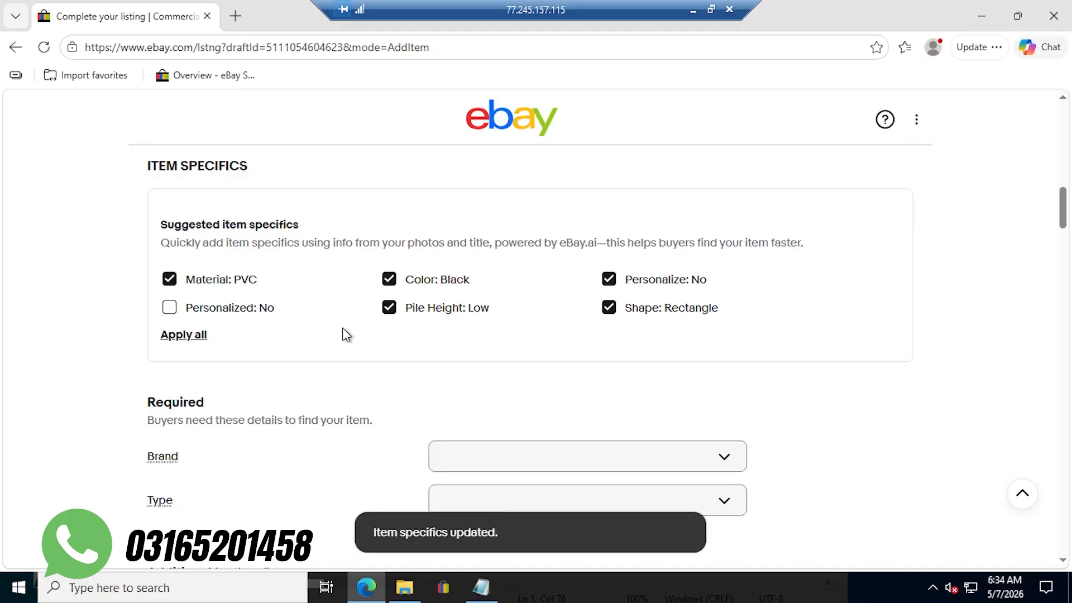
left_click(184, 335)
Set the required item specifics to Brand Unbranded and Type Outdoor.
scroll(626, 346, "down", 2)
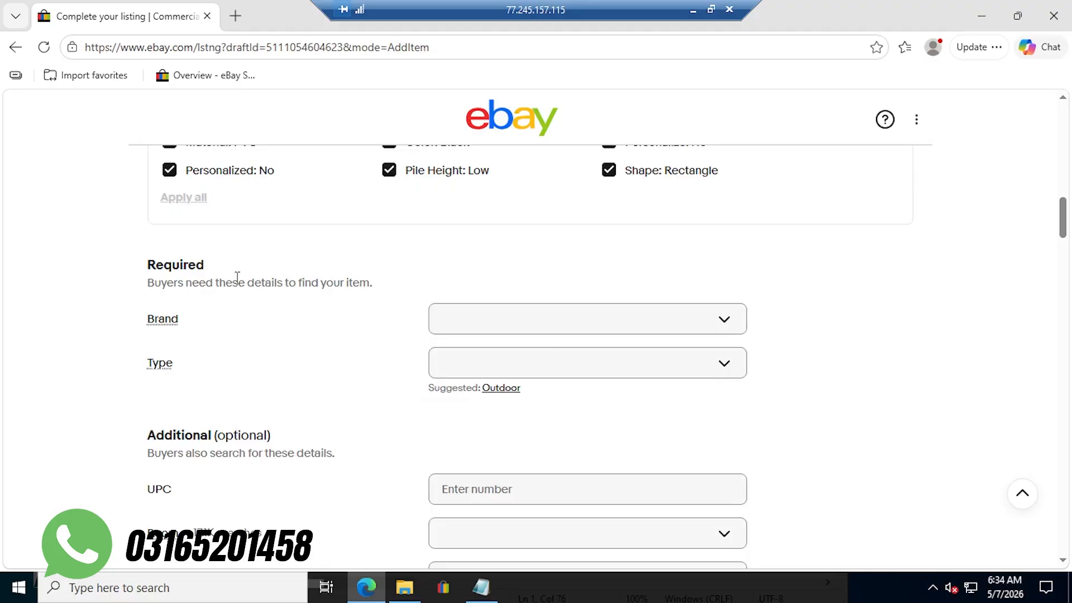
left_click(524, 317)
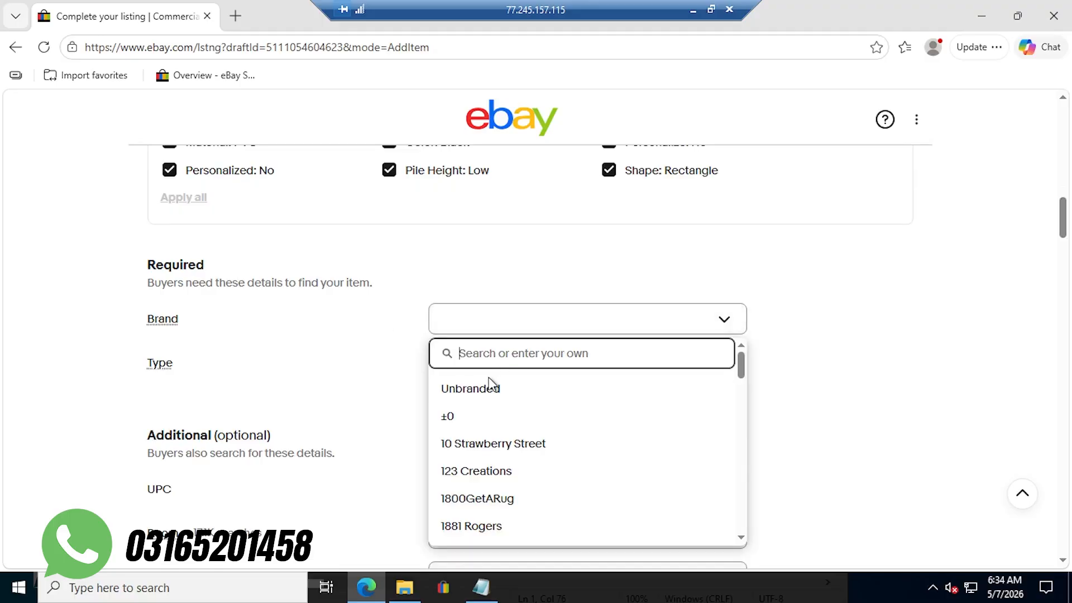
left_click(377, 316)
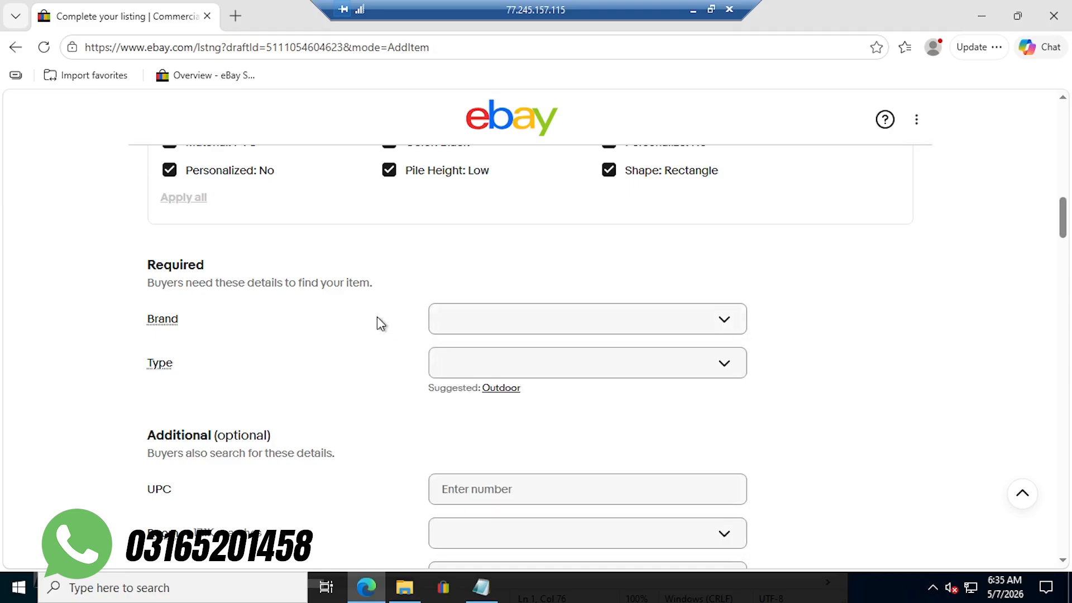
left_click(491, 319)
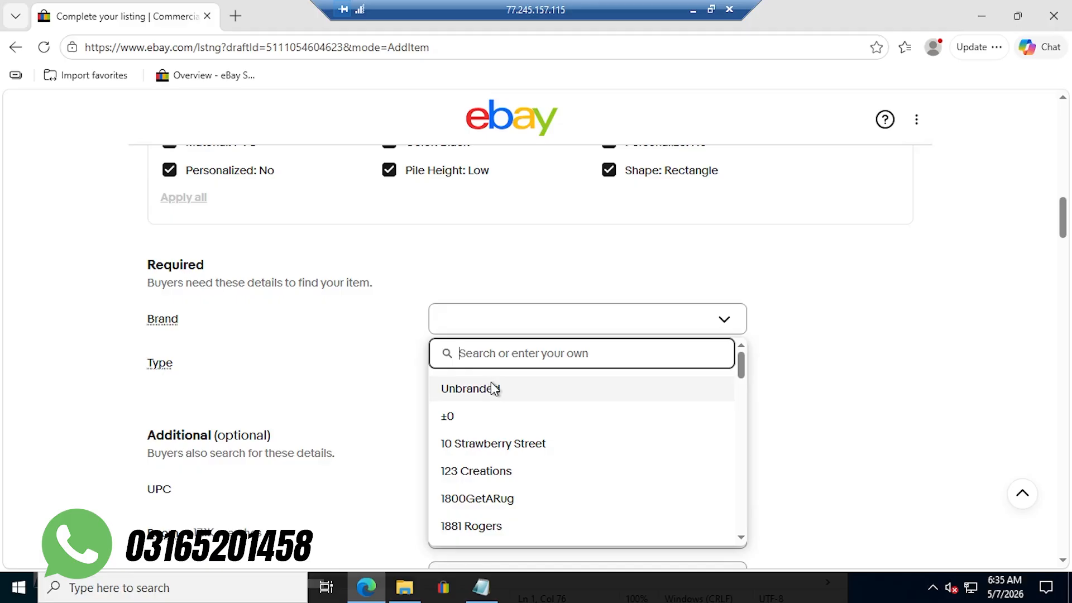
left_click(513, 388)
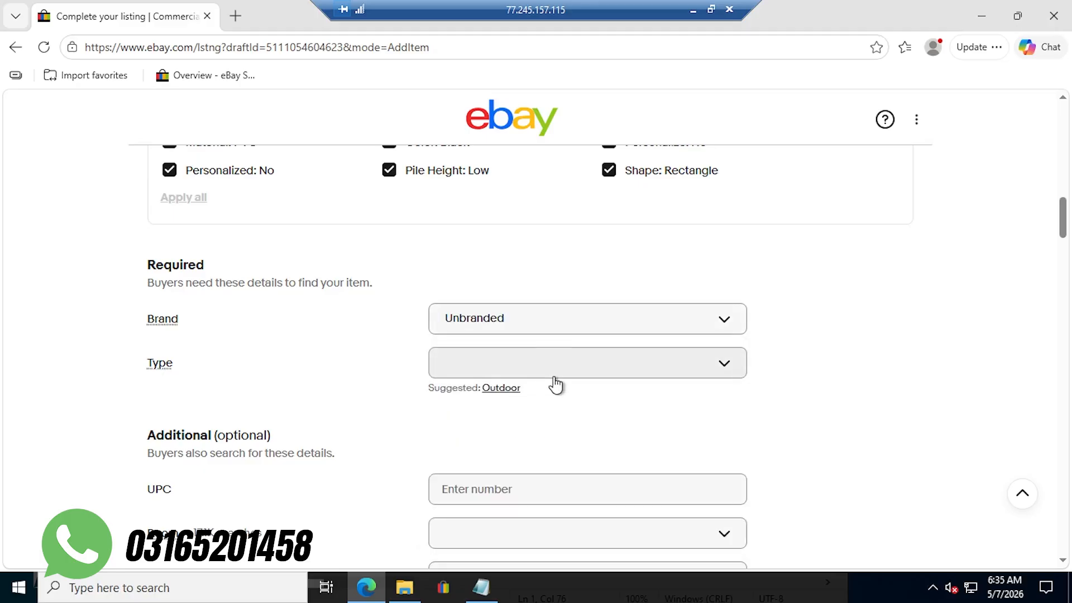
left_click(506, 389)
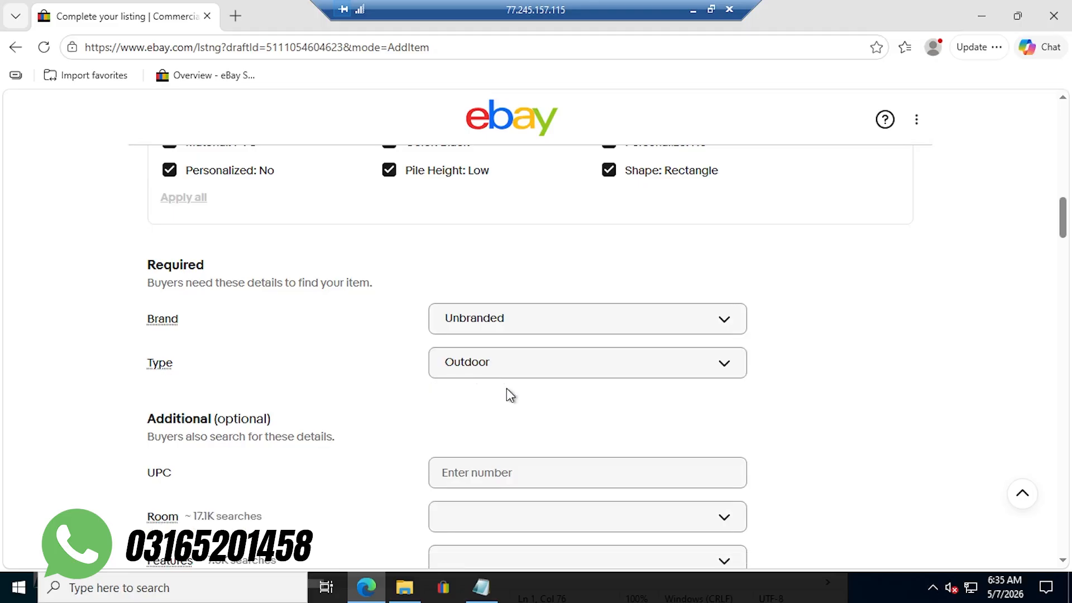
Fill in the optional Size specific with the suggested value 3x5.
scroll(813, 349, "down", 3)
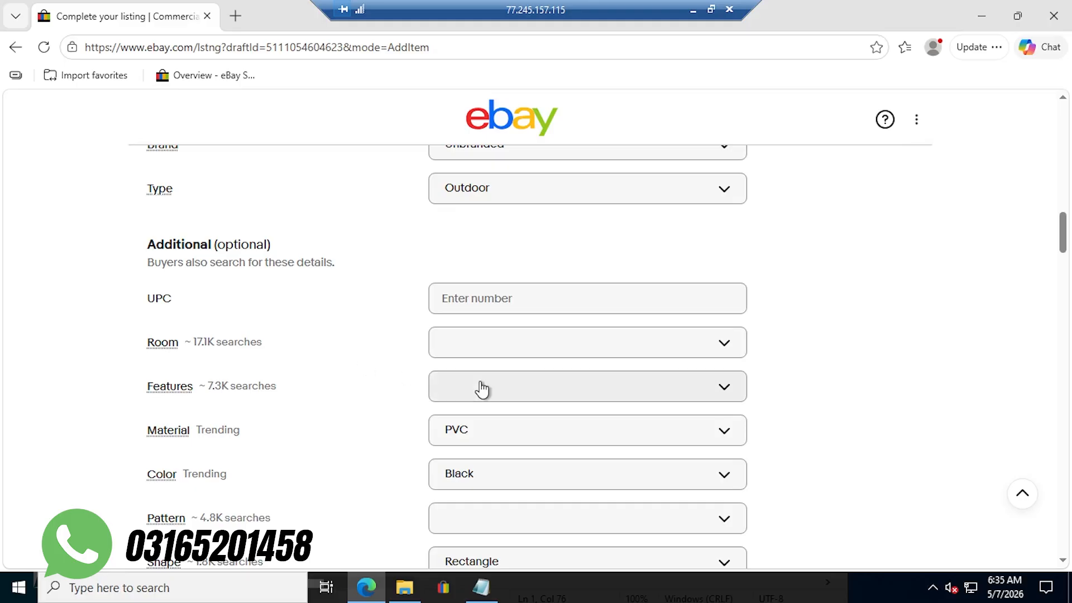
scroll(603, 390, "down", 5)
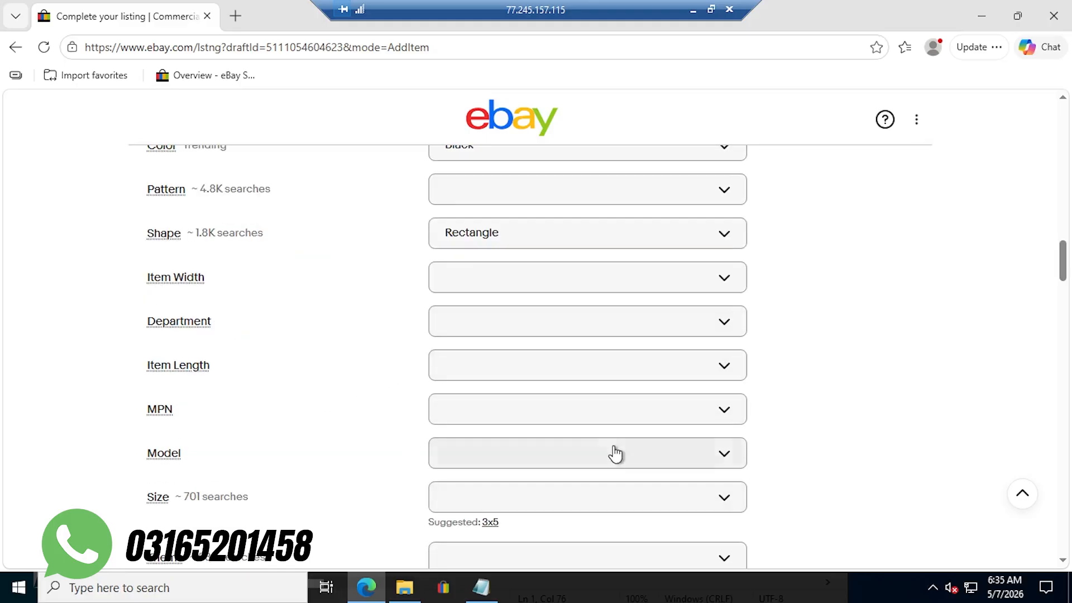
left_click_drag(1063, 283, 1063, 294)
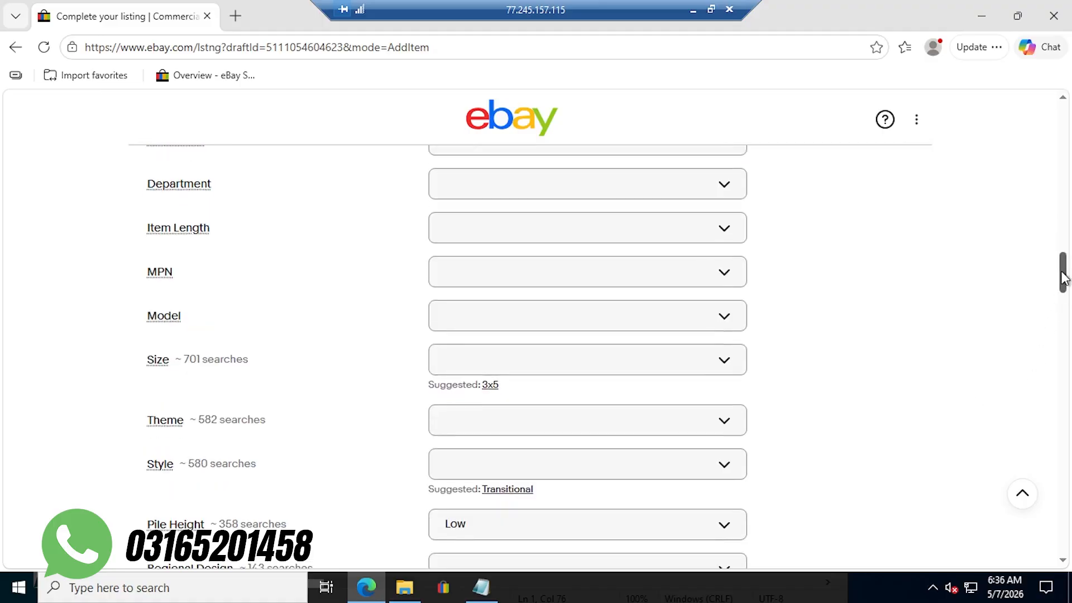
left_click(491, 385)
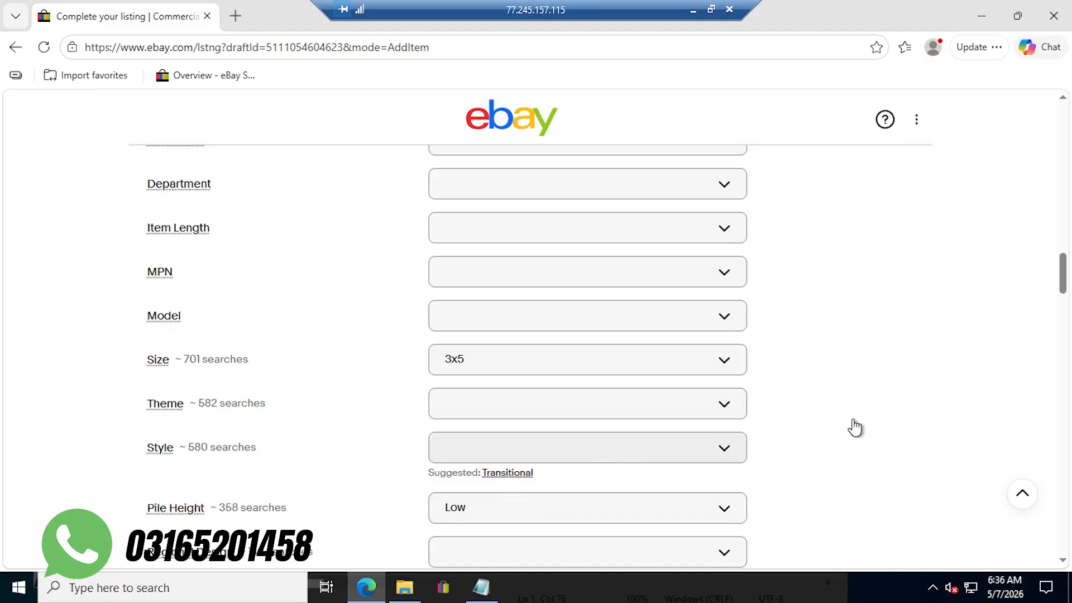
Copy the description text, from "3' x 5' Heavy Duty" to the end of the Item details file, into the listing's description.
left_click_drag(1062, 275, 1063, 314)
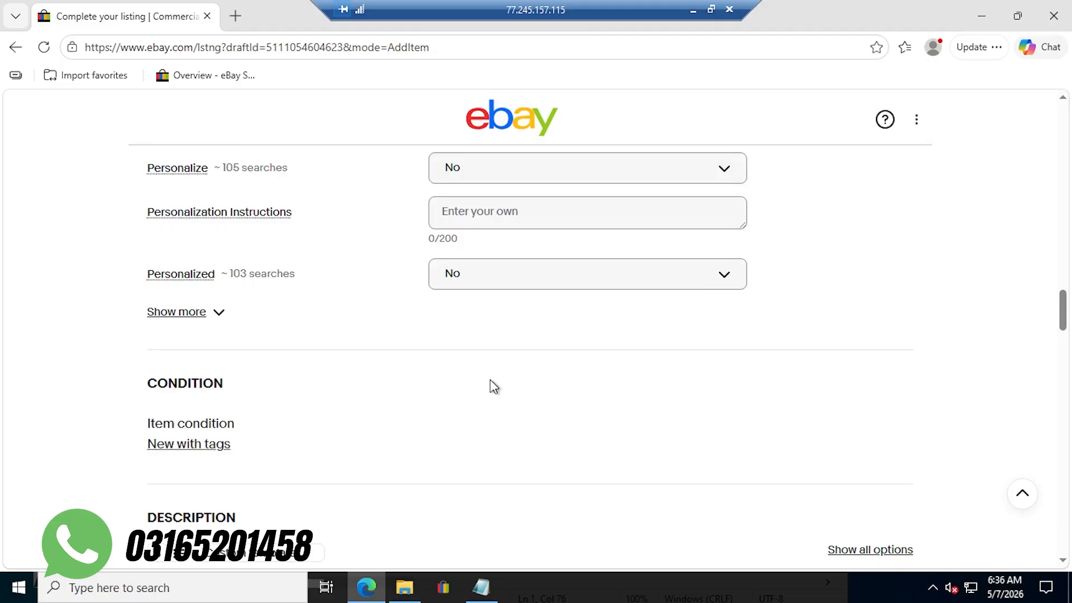
scroll(857, 361, "down", 4)
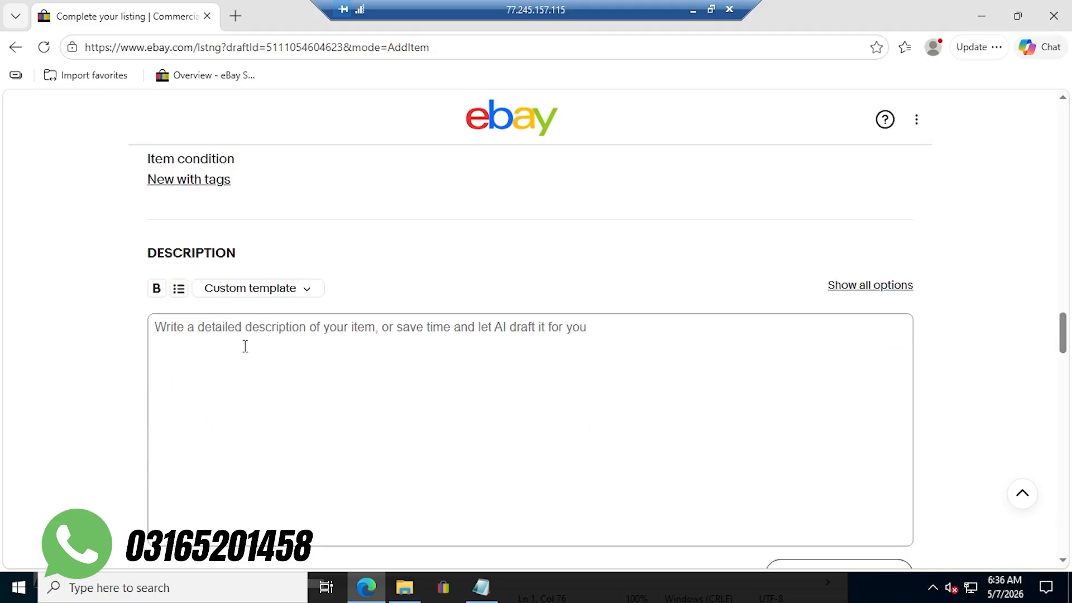
left_click(482, 592)
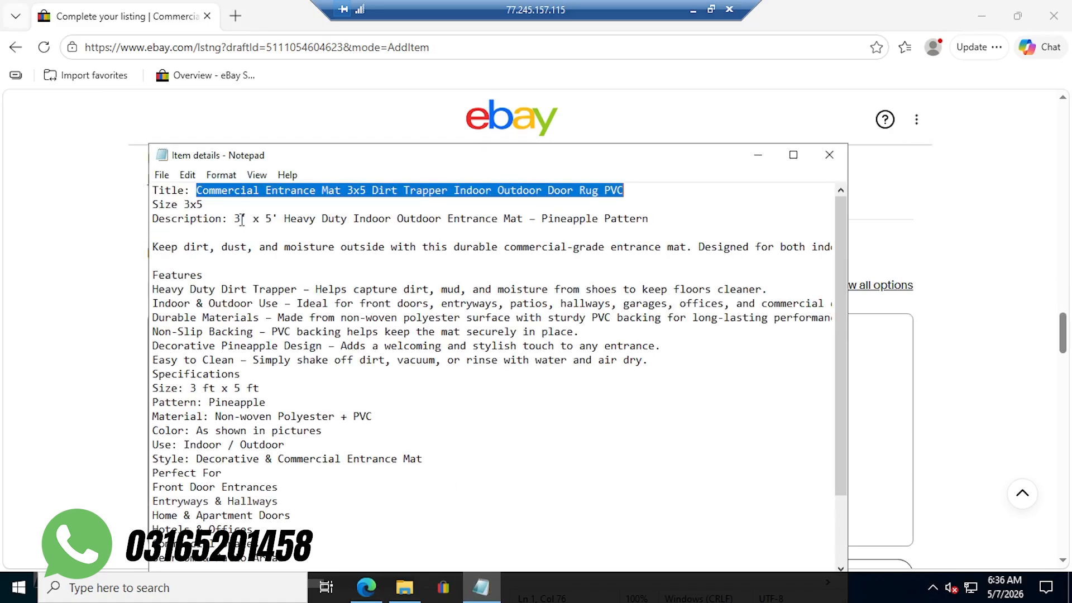
left_click_drag(239, 219, 300, 575)
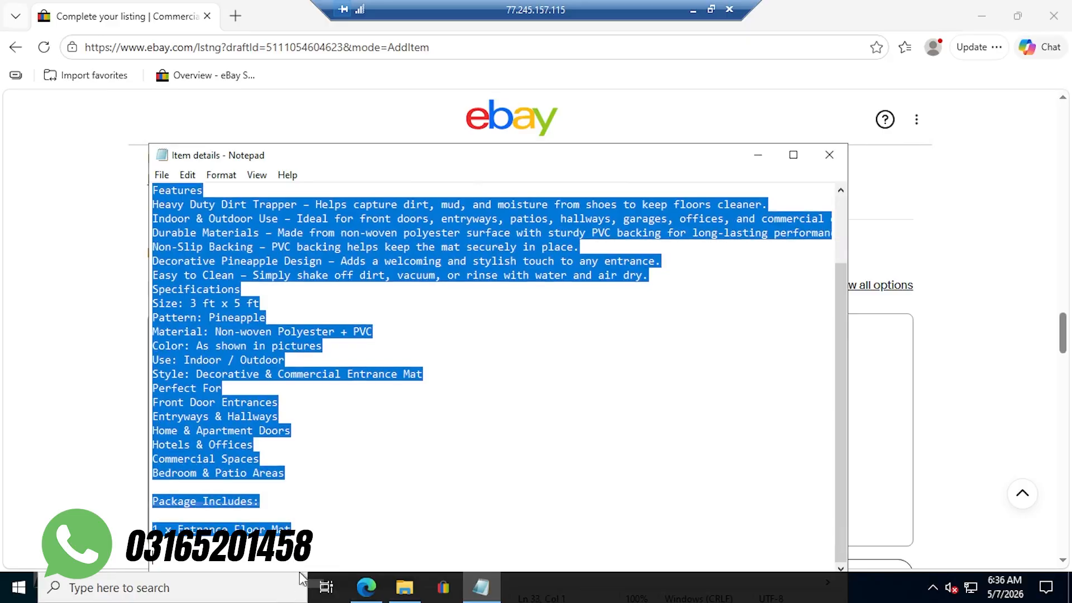
left_click(750, 162)
left_click(505, 361)
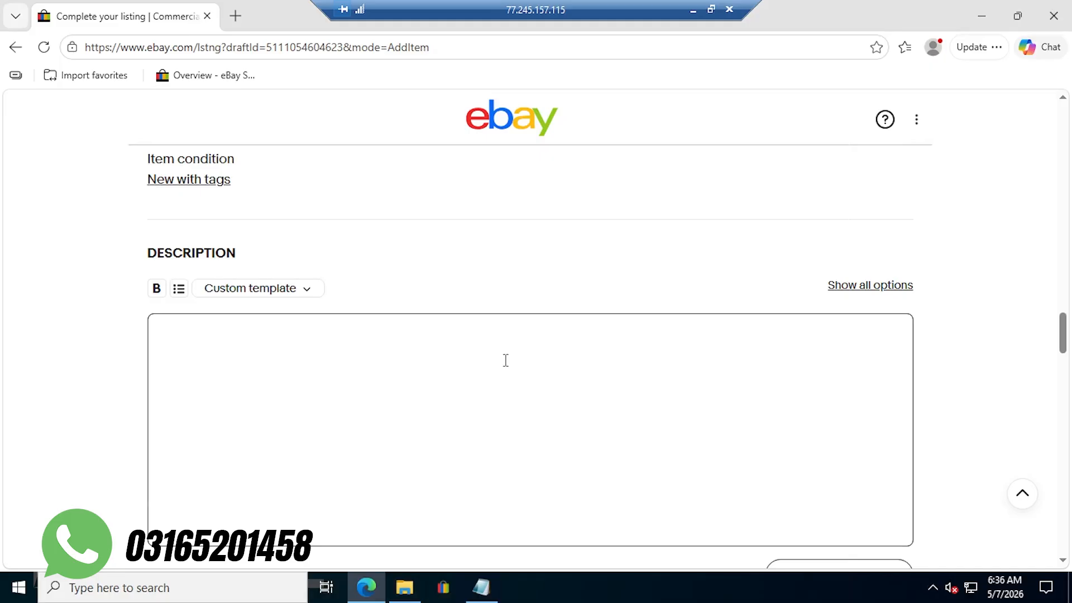
key("ctrl+v")
left_click_drag(906, 471, 909, 370)
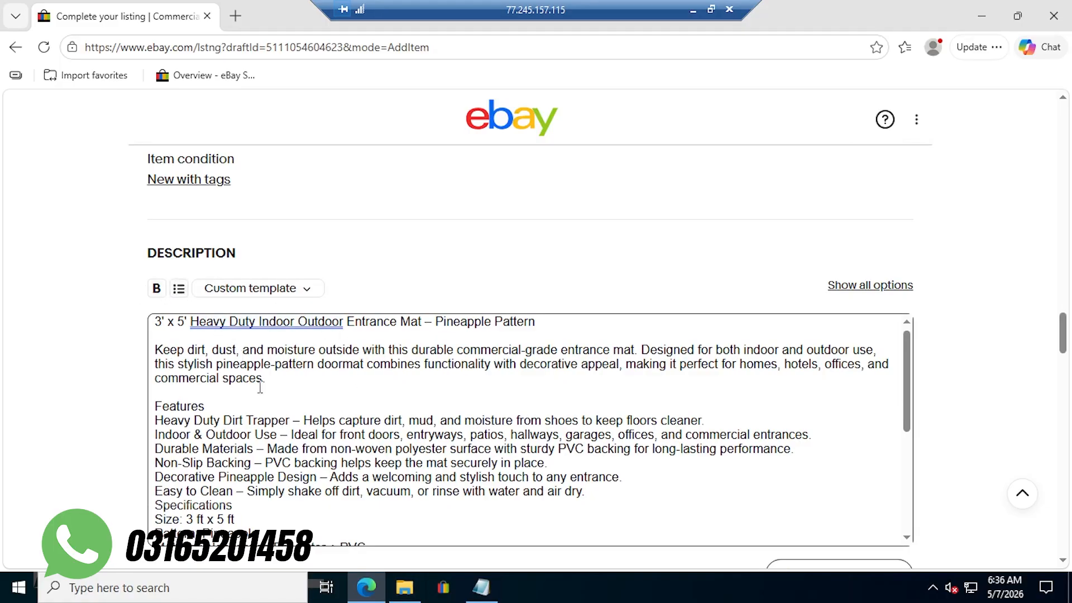
scroll(982, 361, "down", 5)
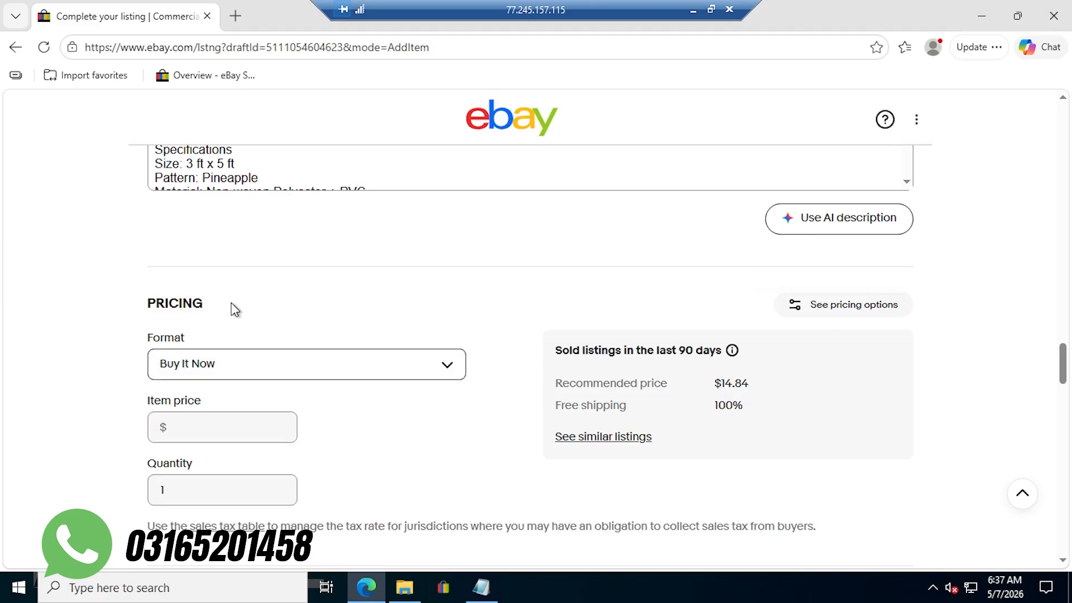
Keep the Buy It Now pricing format and set the item price to $110.00.
left_click(270, 357)
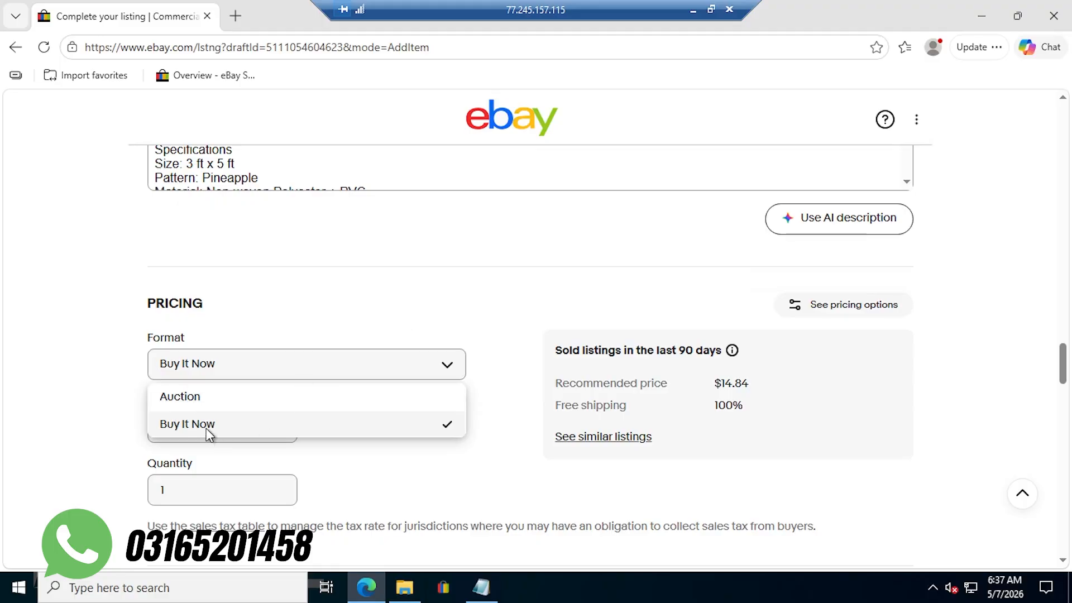
left_click(328, 268)
left_click(209, 424)
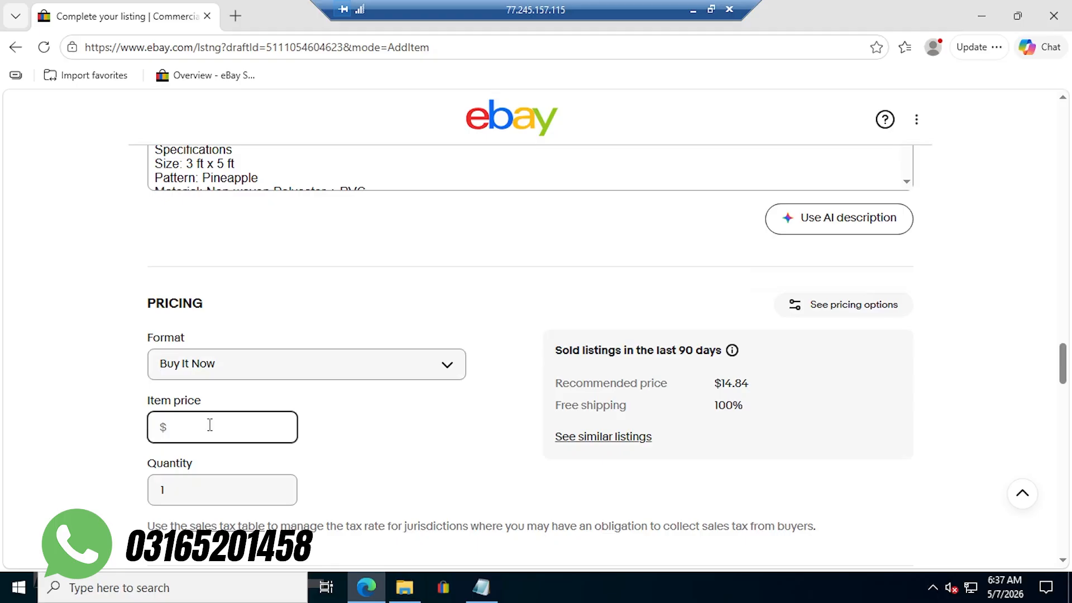
type("110")
left_click(406, 451)
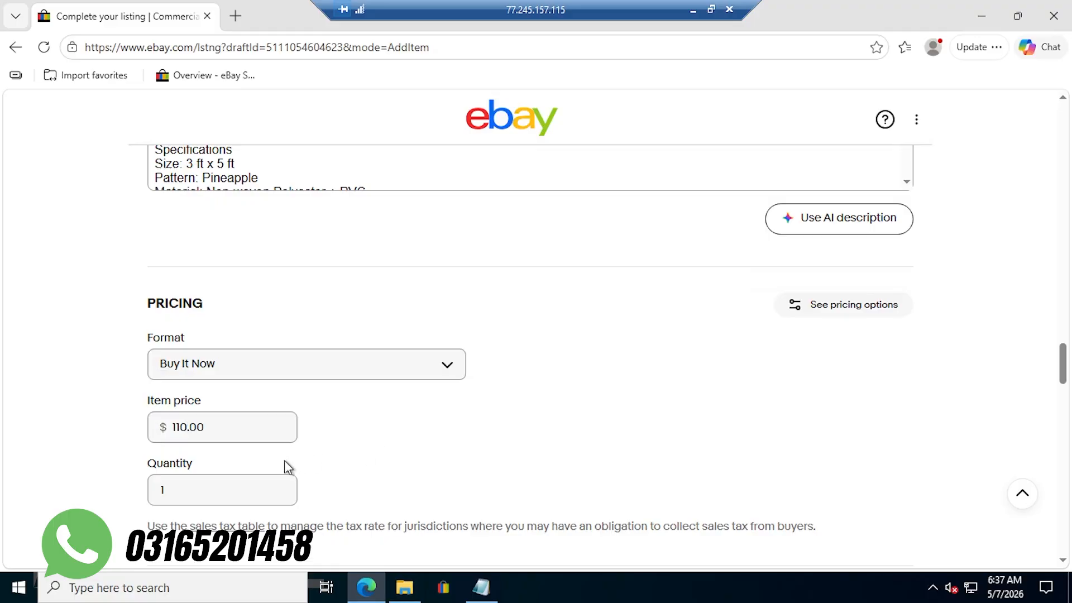
Set the listing's available quantity to 12.
double_click(174, 485)
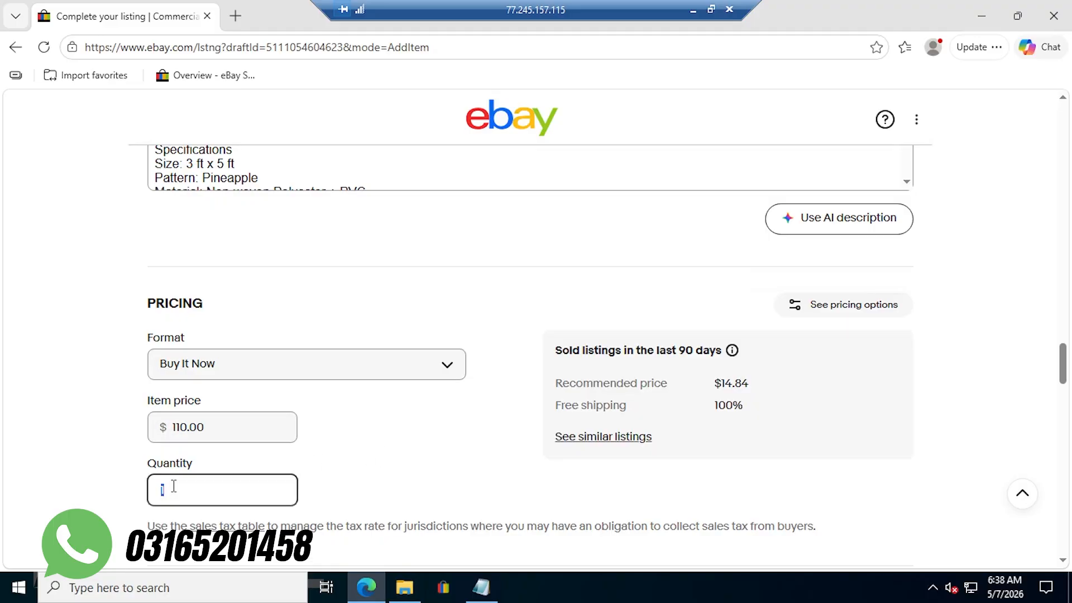
type("12")
key("ctrl+a")
Set the economy shipping service's buyer cost to $34.99 and each additional item's cost to $9.99.
scroll(809, 447, "down", 5)
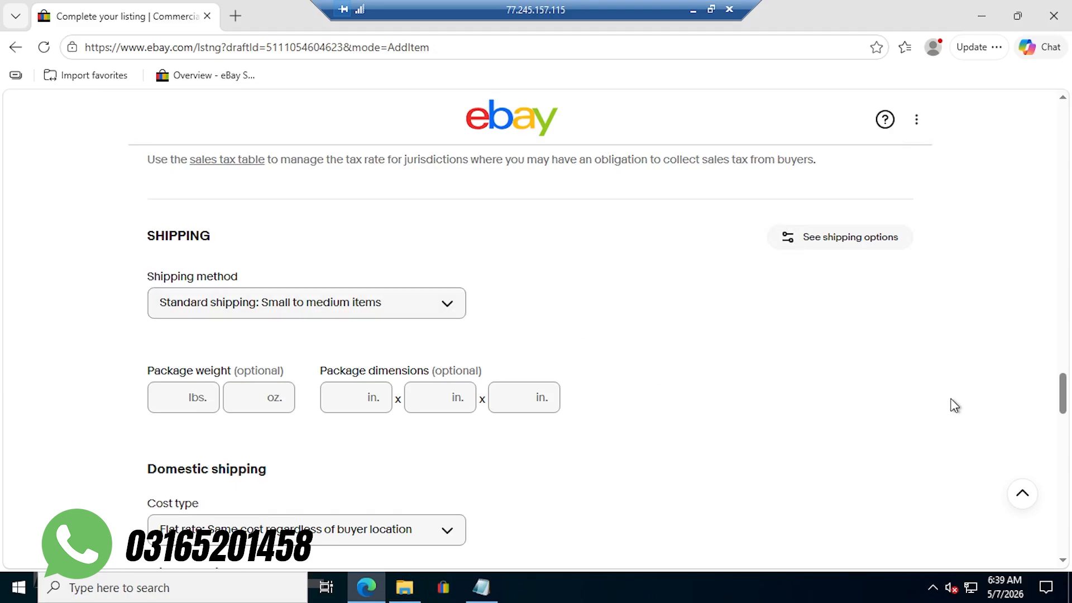
left_click_drag(1063, 390, 1065, 423)
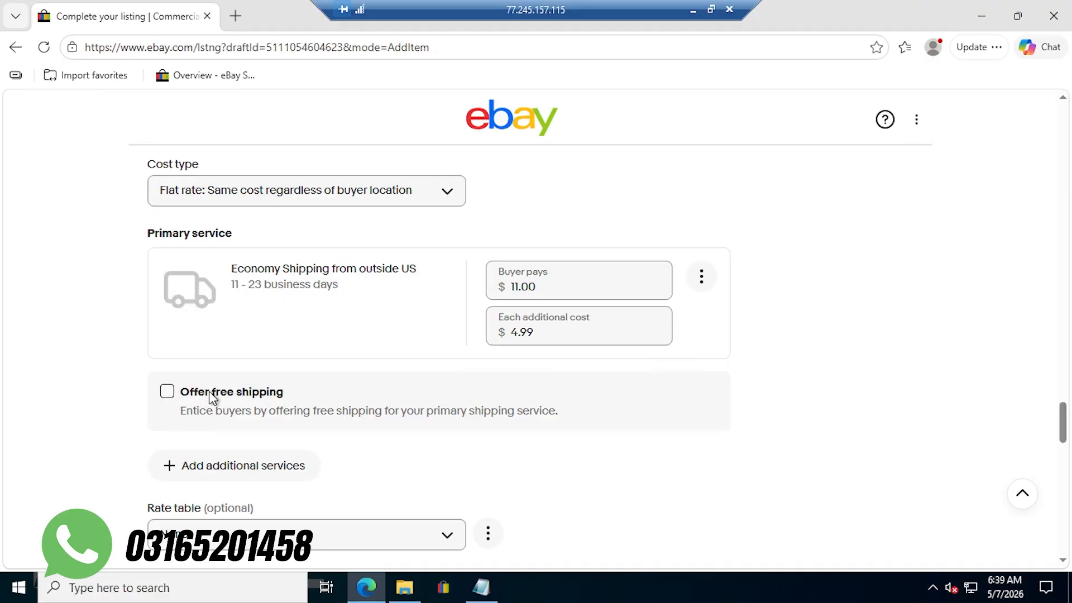
double_click(521, 287)
type("34.99")
double_click(510, 333)
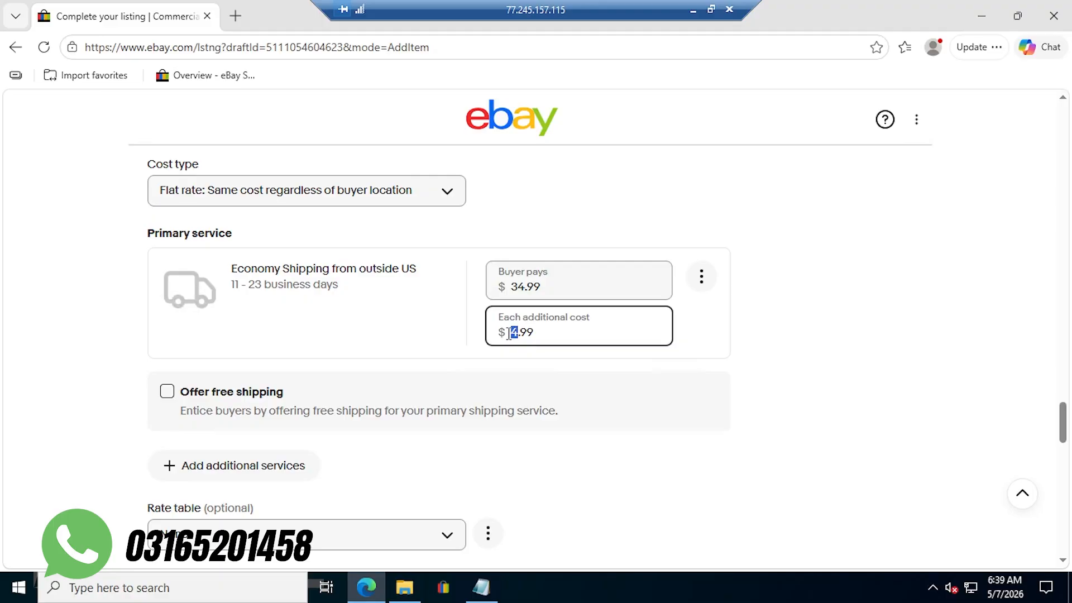
type("9")
left_click(690, 351)
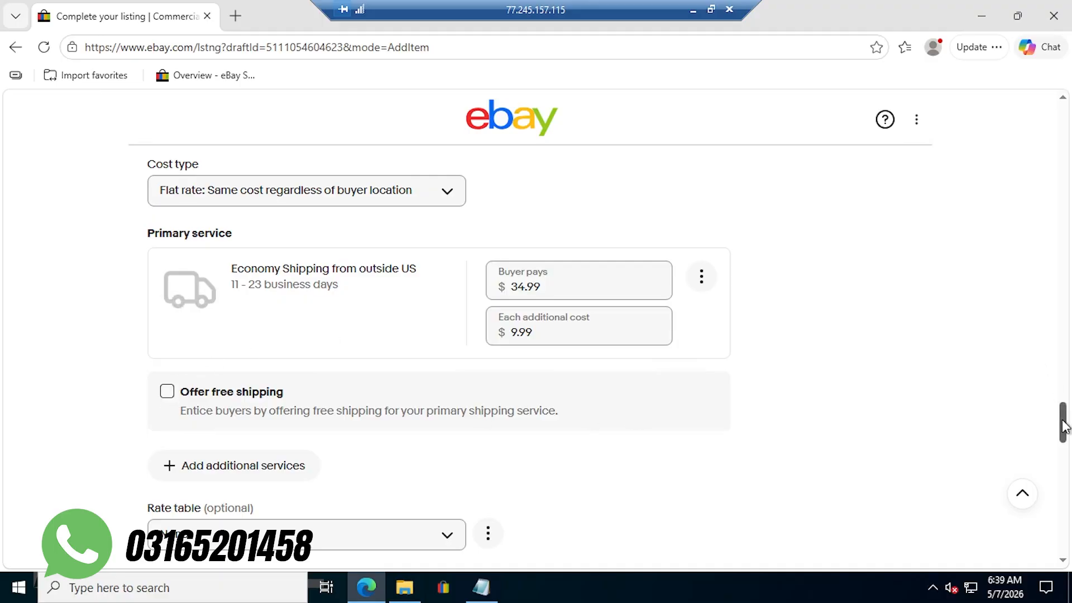
Change the item price in the pricing section to $64.99.
left_click_drag(1065, 428, 1069, 373)
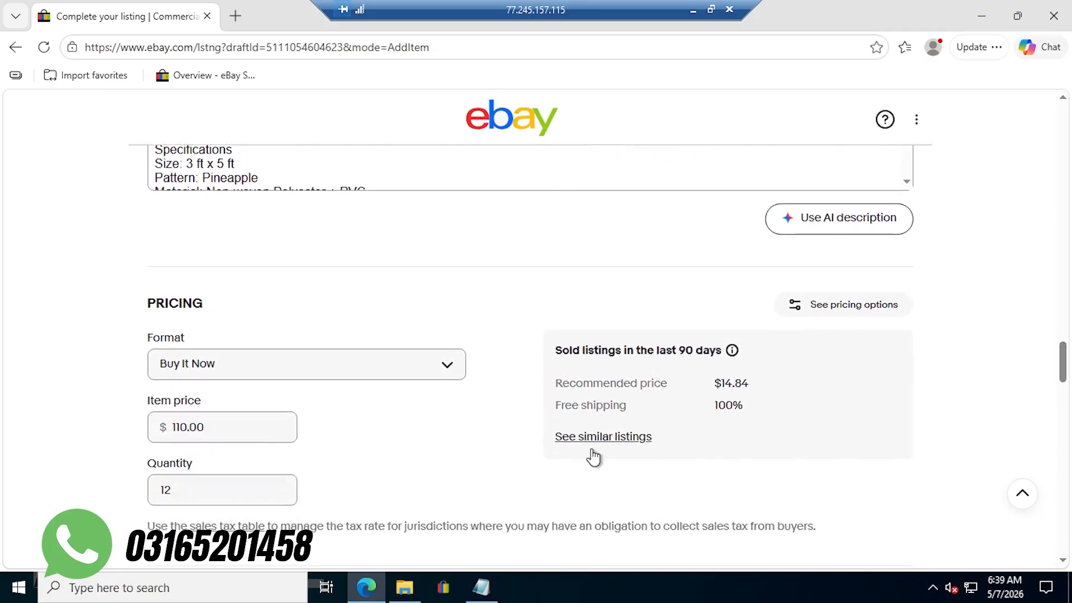
left_click_drag(187, 431, 172, 432)
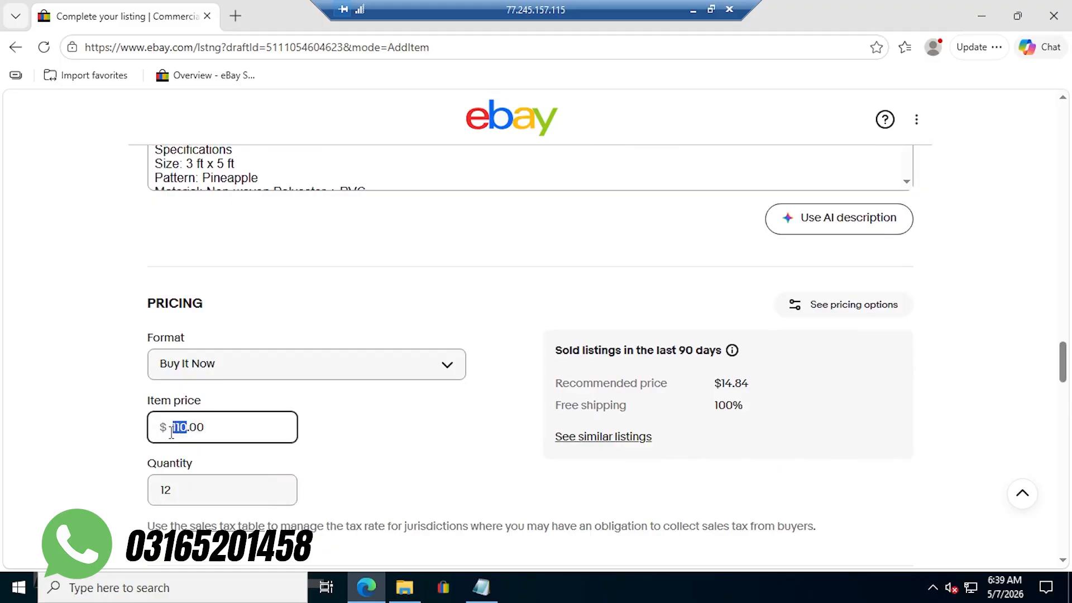
type("66")
key("BackSpace")
type("4")
left_click_drag(209, 428, 190, 428)
type("99")
left_click(355, 424)
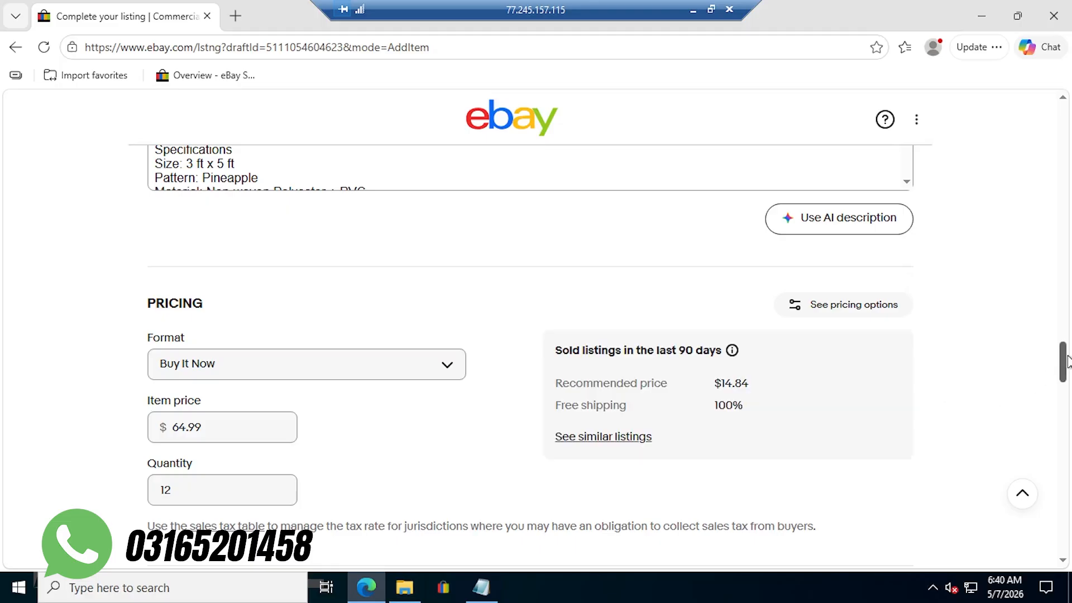
Set the item's country of origin to China.
left_click_drag(1069, 363, 1068, 413)
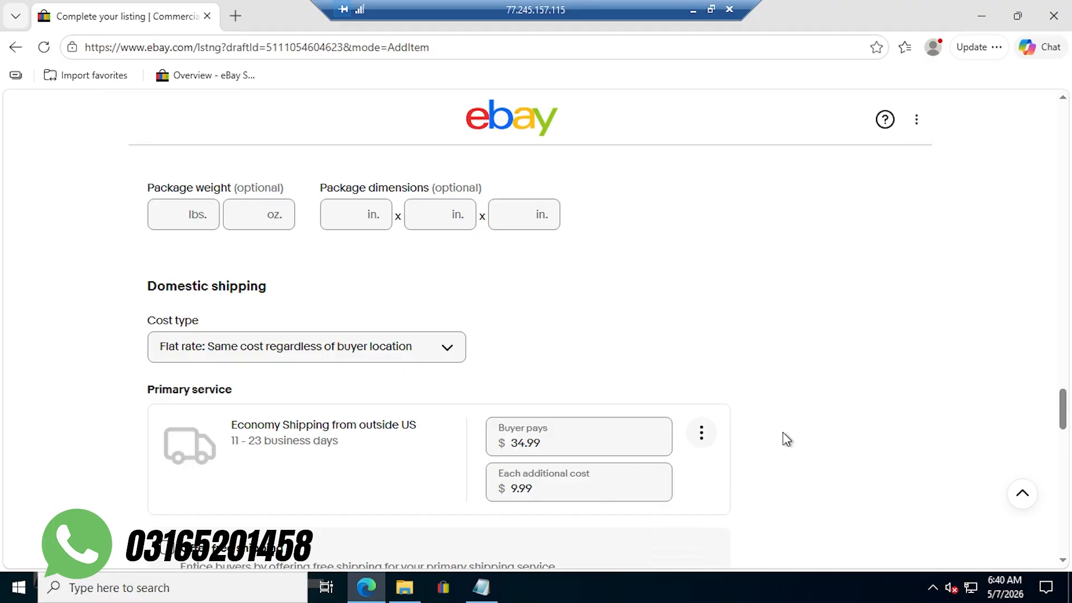
left_click_drag(1063, 407, 1064, 448)
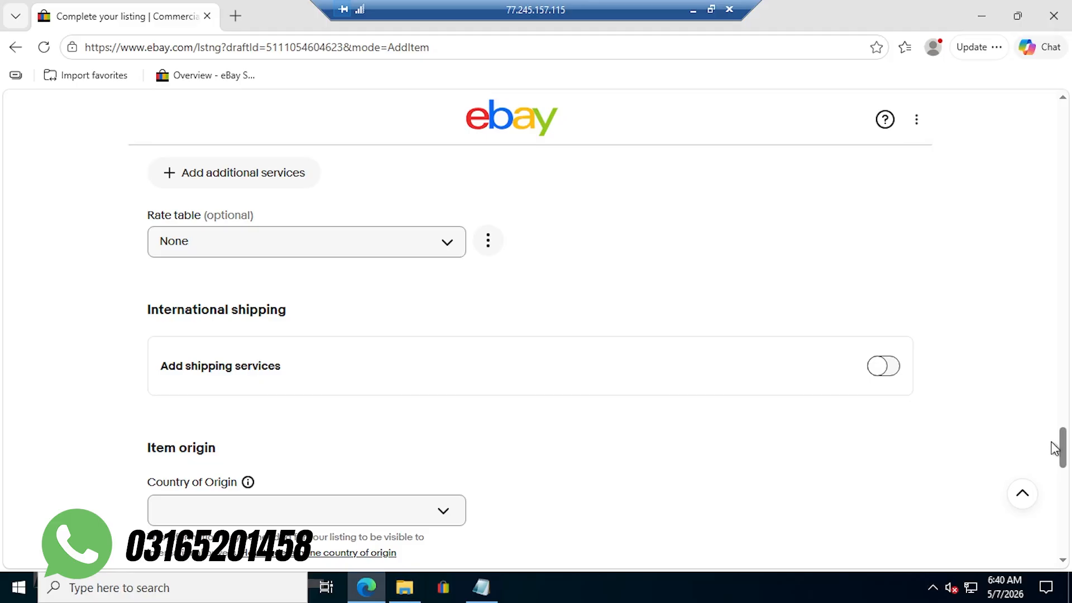
left_click_drag(1062, 447, 1062, 459)
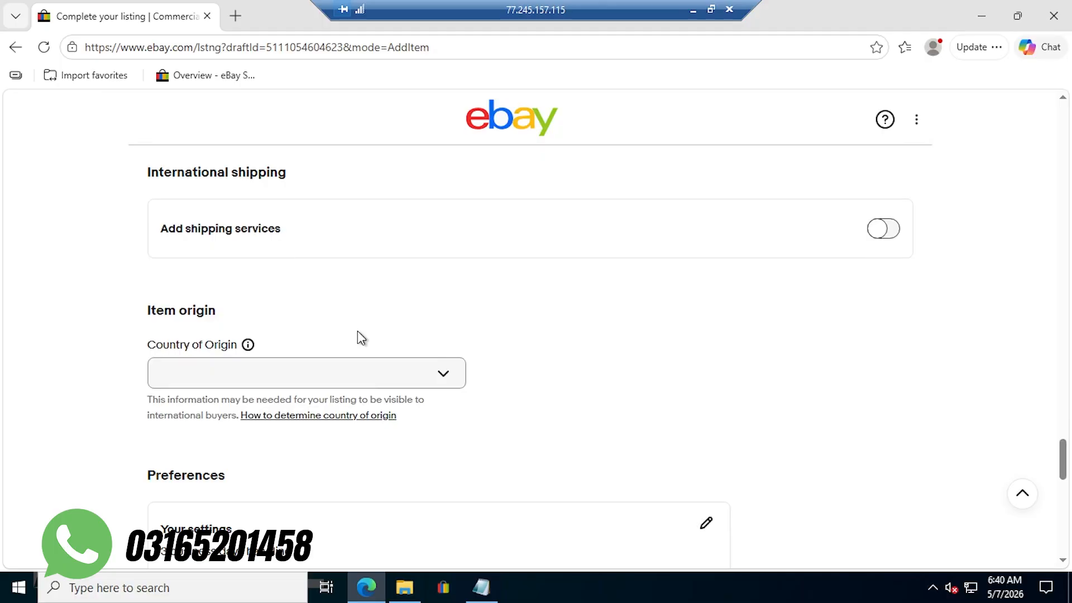
left_click(357, 386)
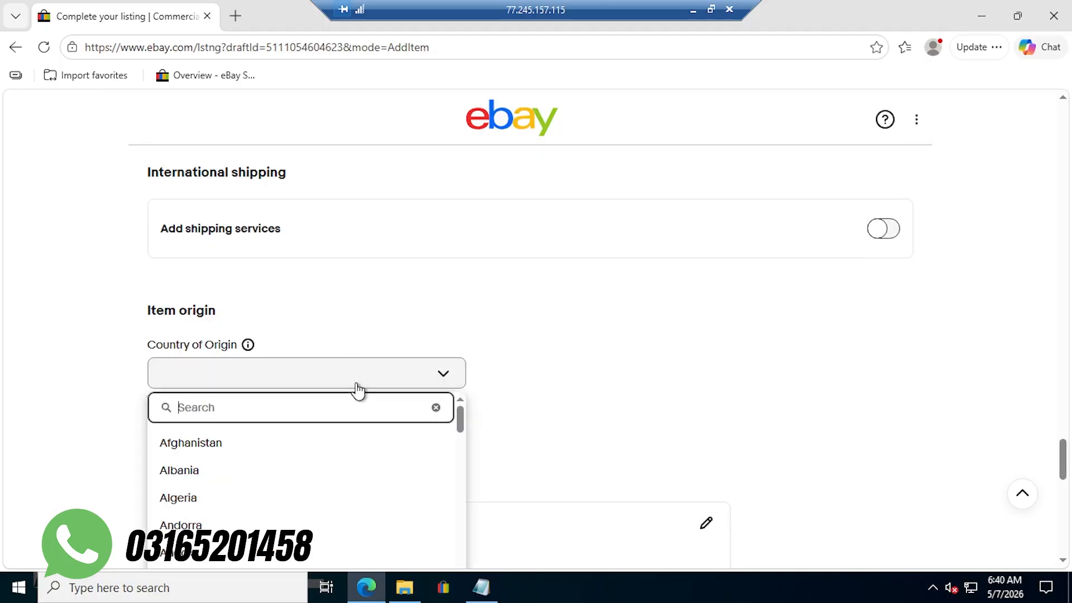
type("Chi")
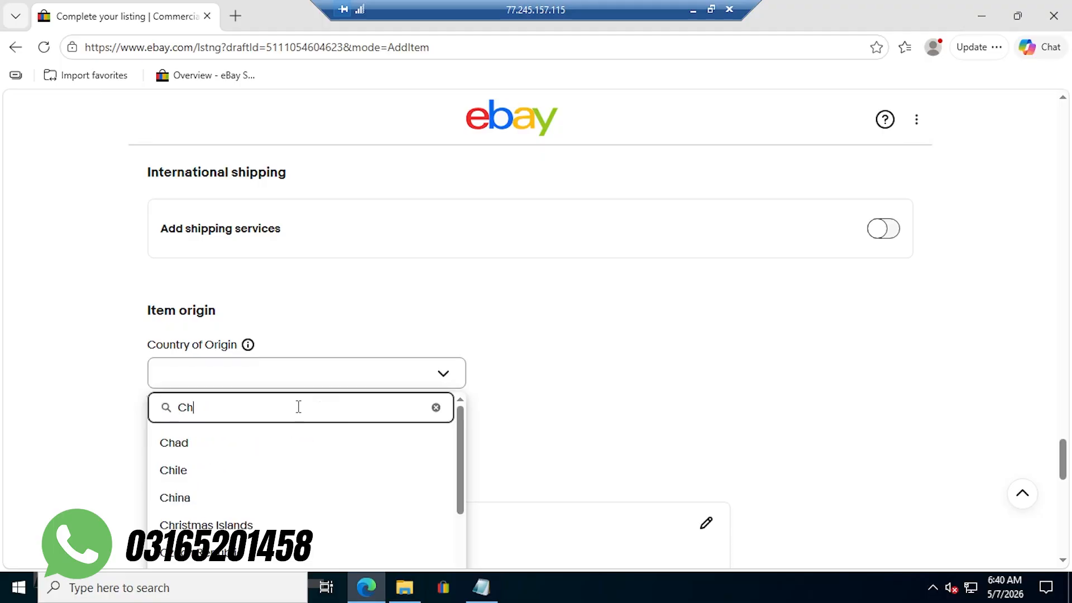
left_click(178, 470)
Edit the shipping preferences to use a handling time of 2 business days and save them.
scroll(864, 412, "down", 3)
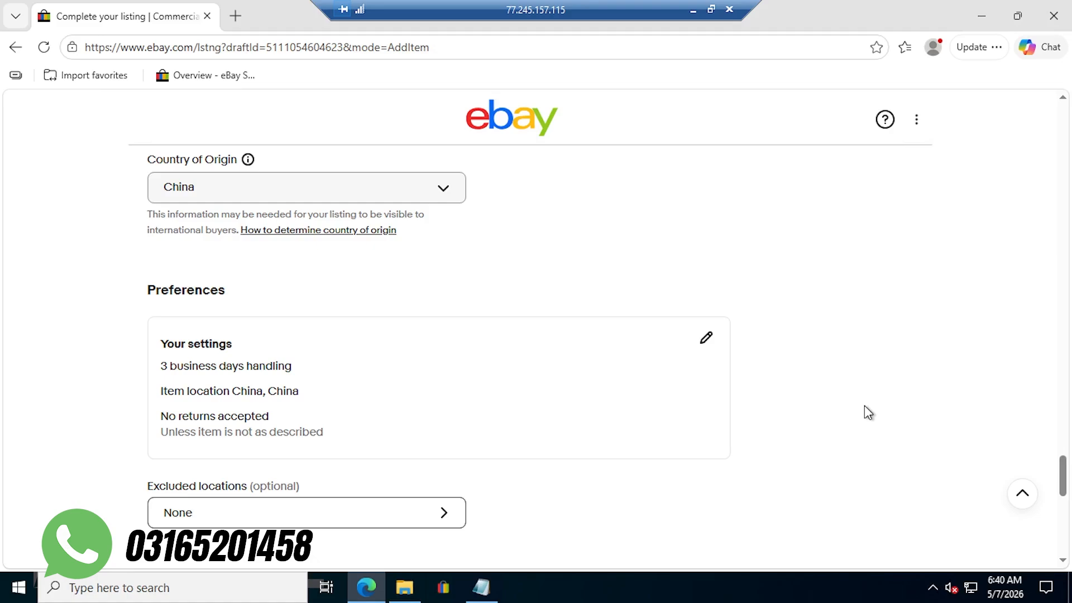
left_click(706, 338)
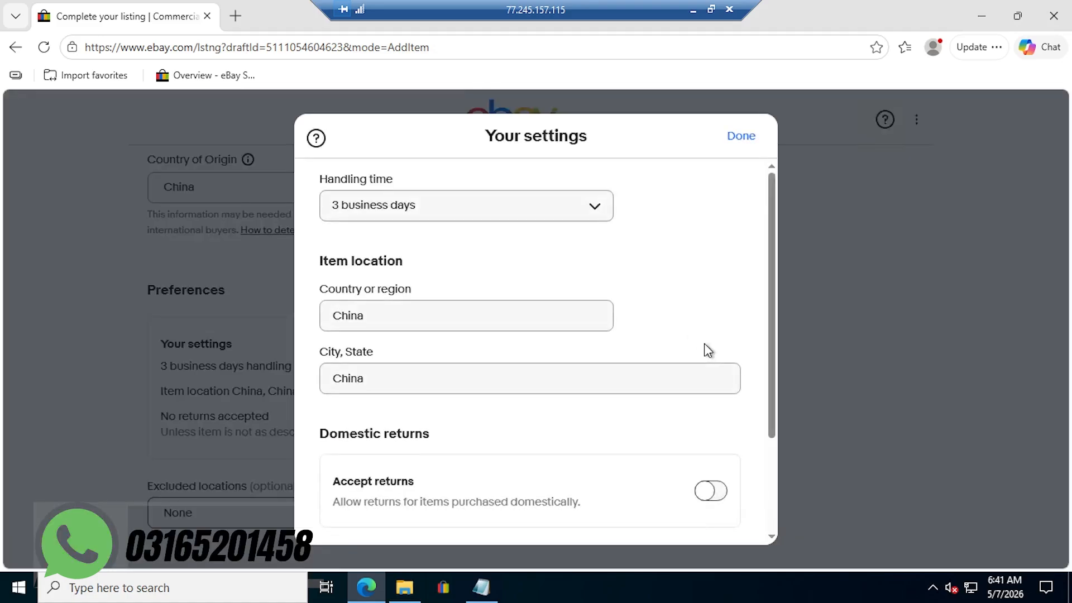
left_click(487, 223)
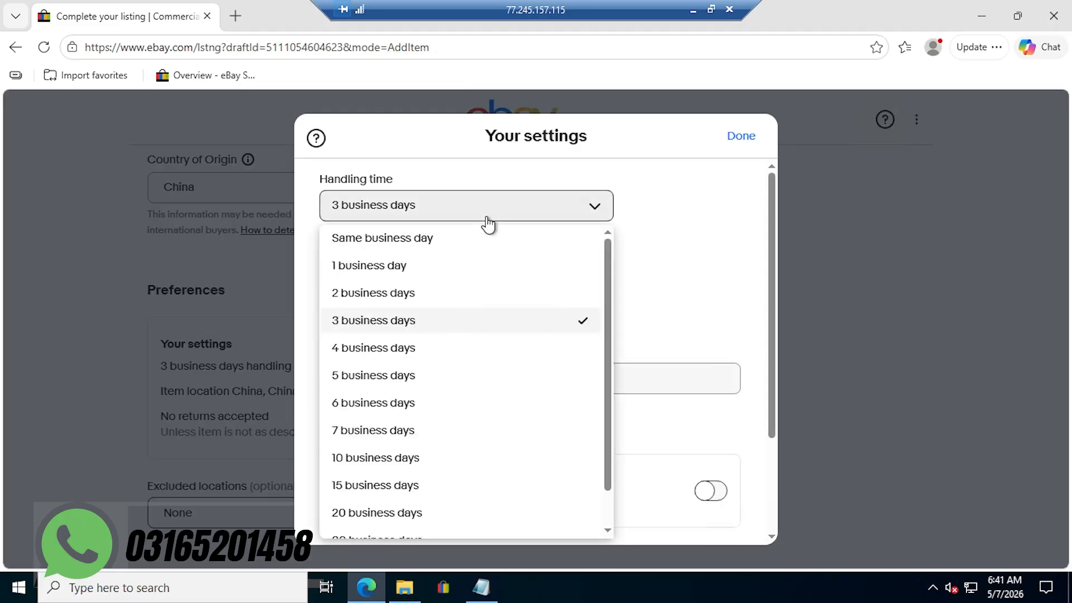
left_click(425, 294)
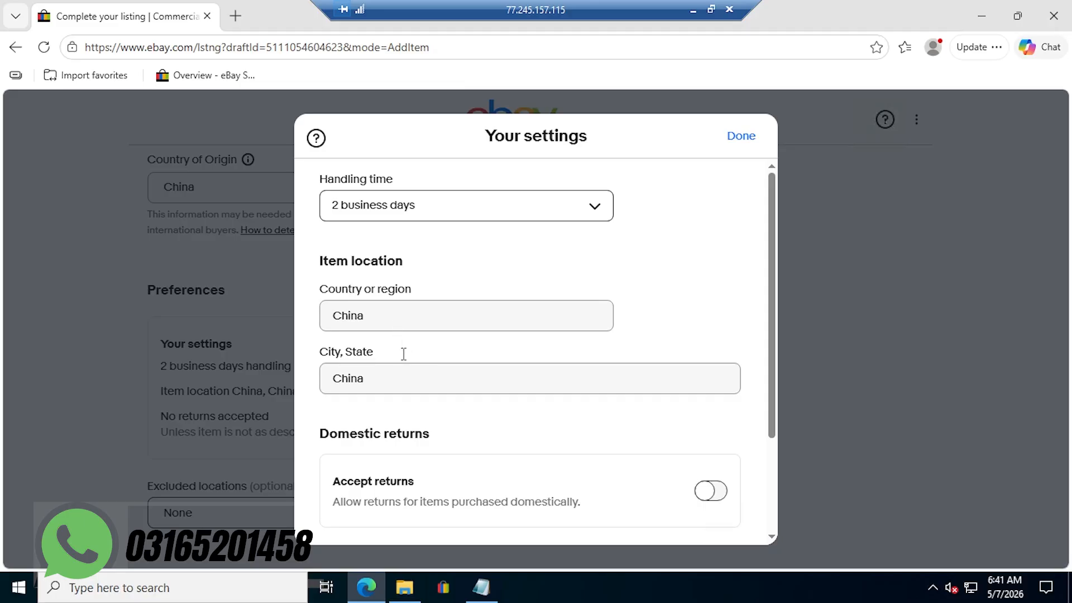
left_click(742, 146)
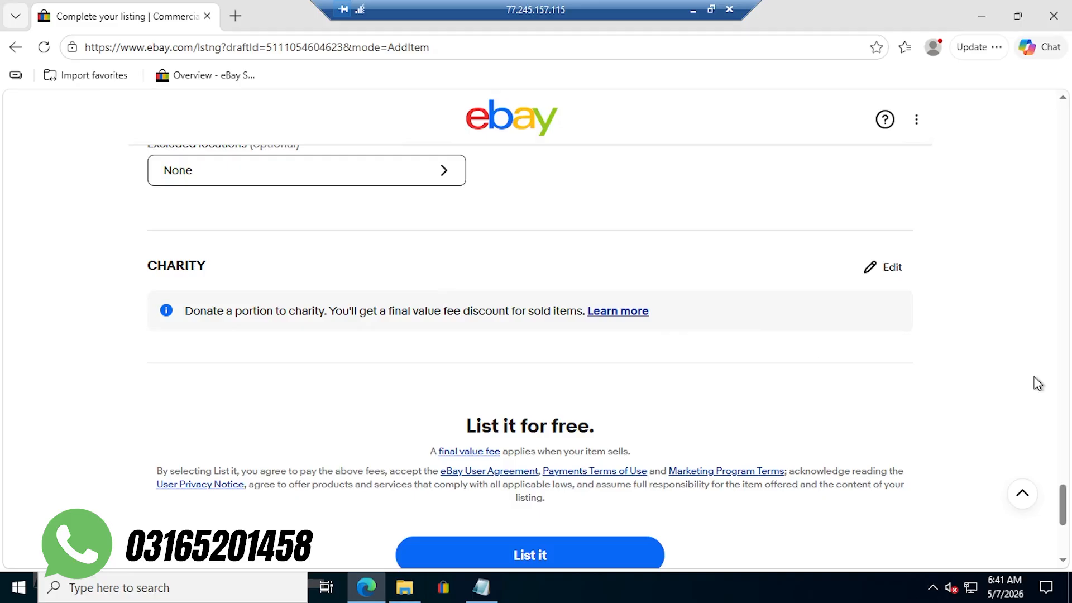
Recheck the listing from its photos to the end of the form and publish it.
scroll(1055, 491, "down", 2)
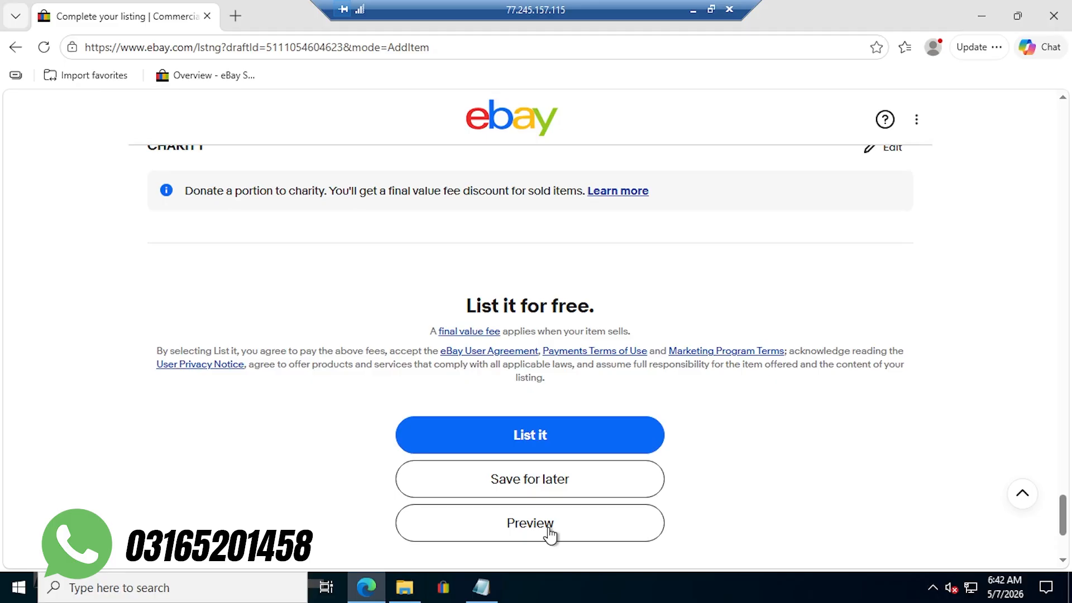
left_click(1025, 498)
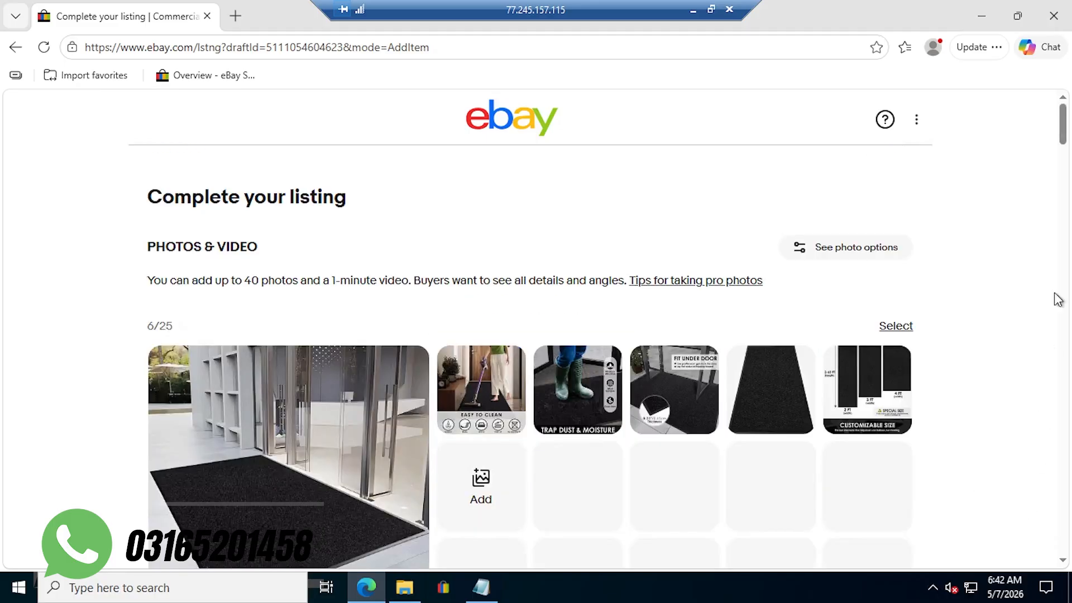
scroll(1065, 162, "down", 2)
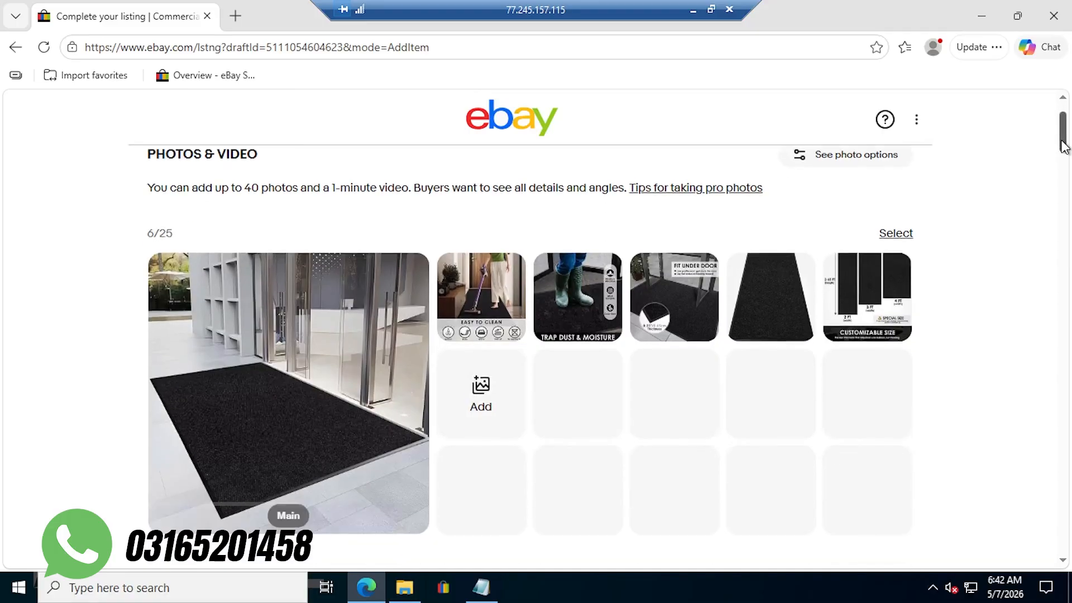
left_click_drag(1063, 156, 1066, 544)
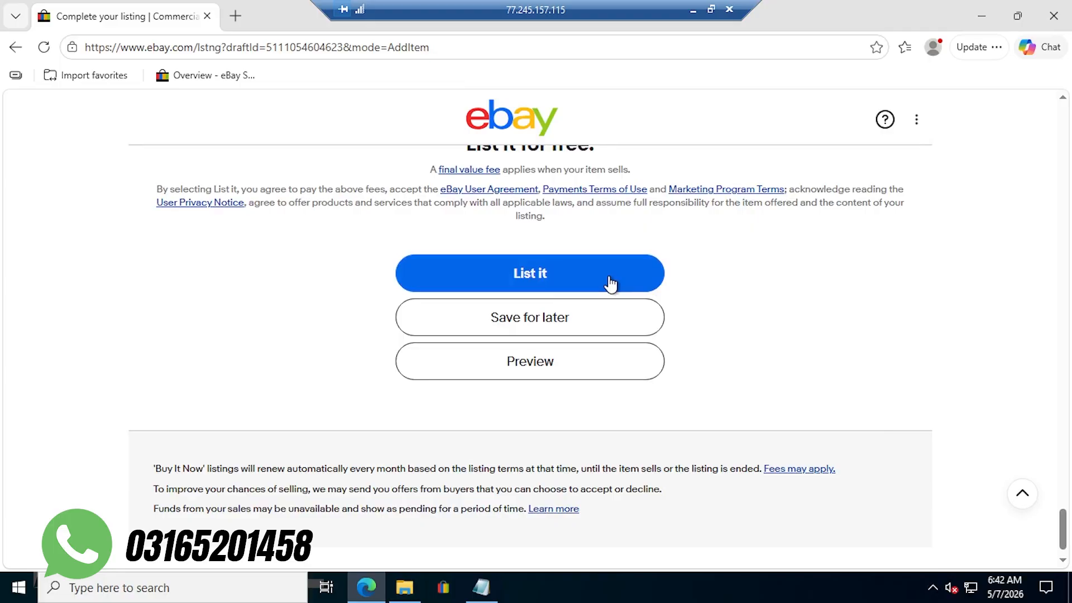
left_click(583, 275)
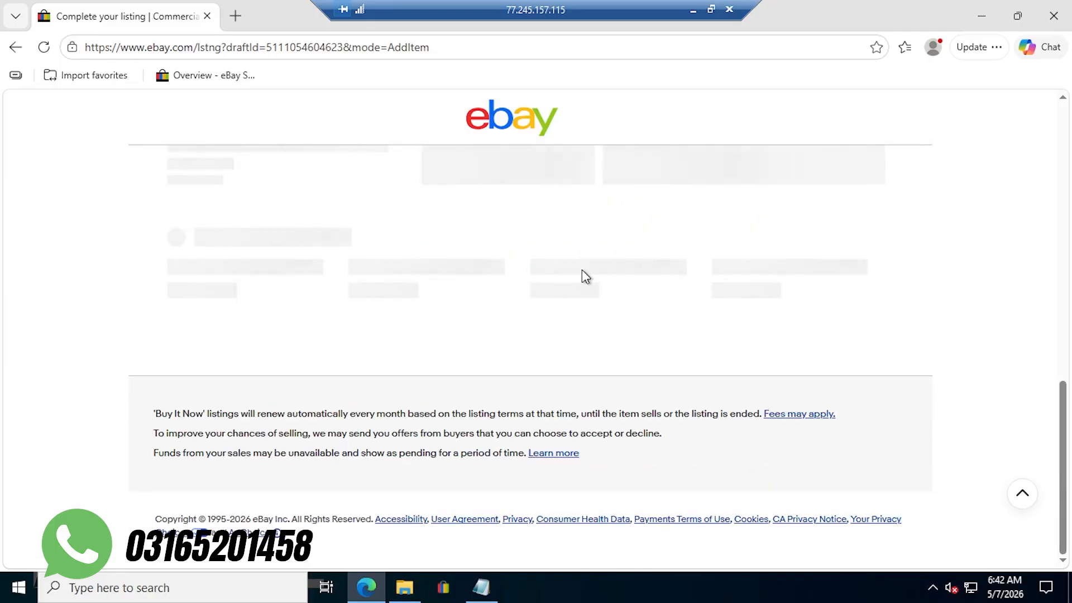